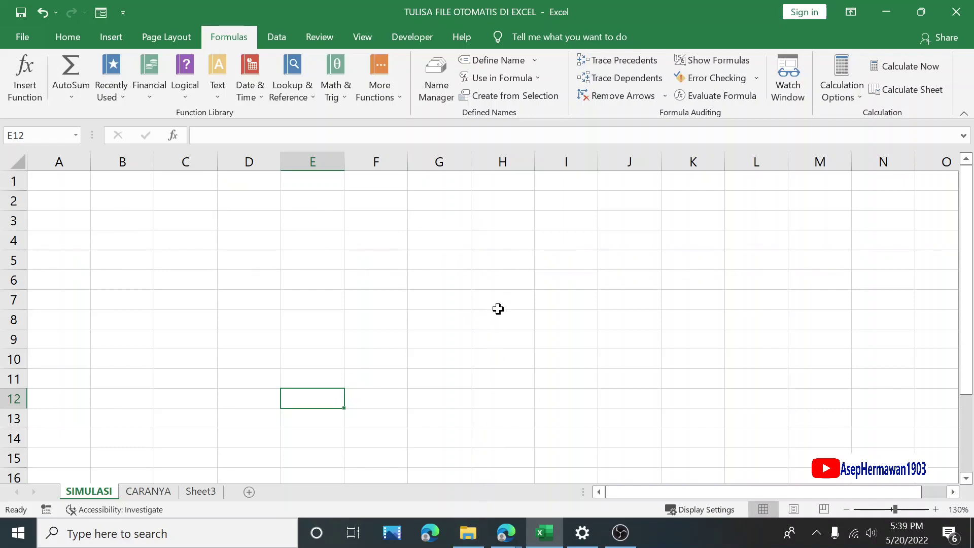
Step: Browse the monthly sales PDFs, January through December, in the Data Penjualan folder
left_click(468, 533)
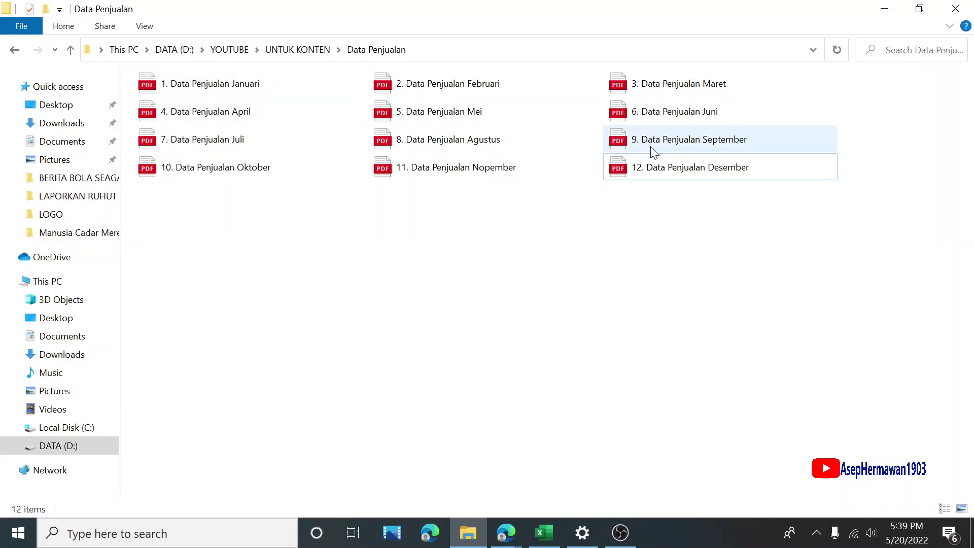
left_click(662, 170)
left_click(227, 85)
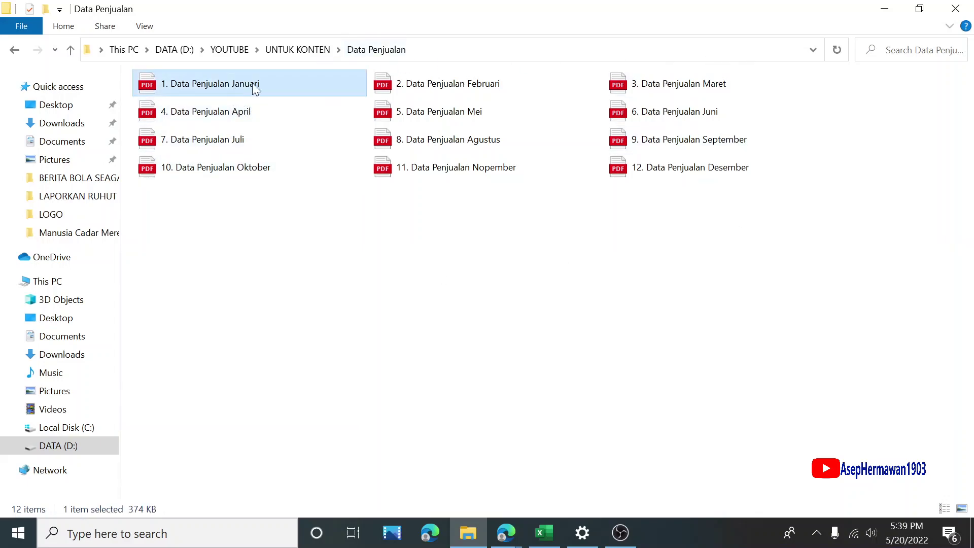
left_click(449, 87)
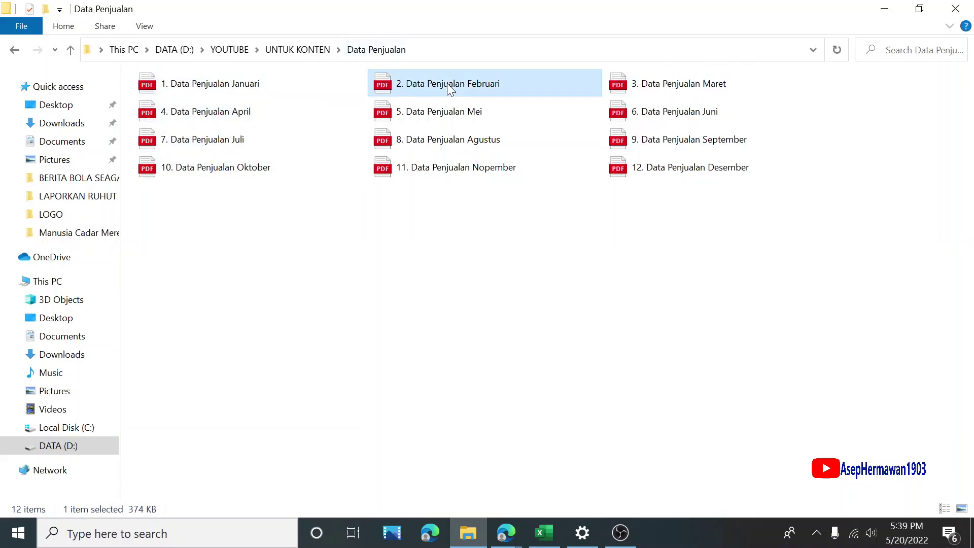
left_click(642, 90)
left_click(625, 172)
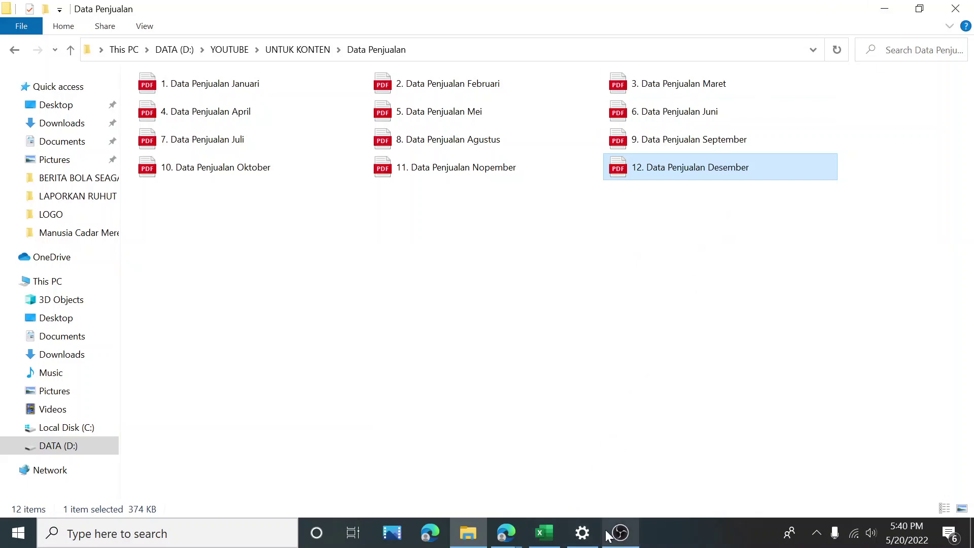
left_click(544, 534)
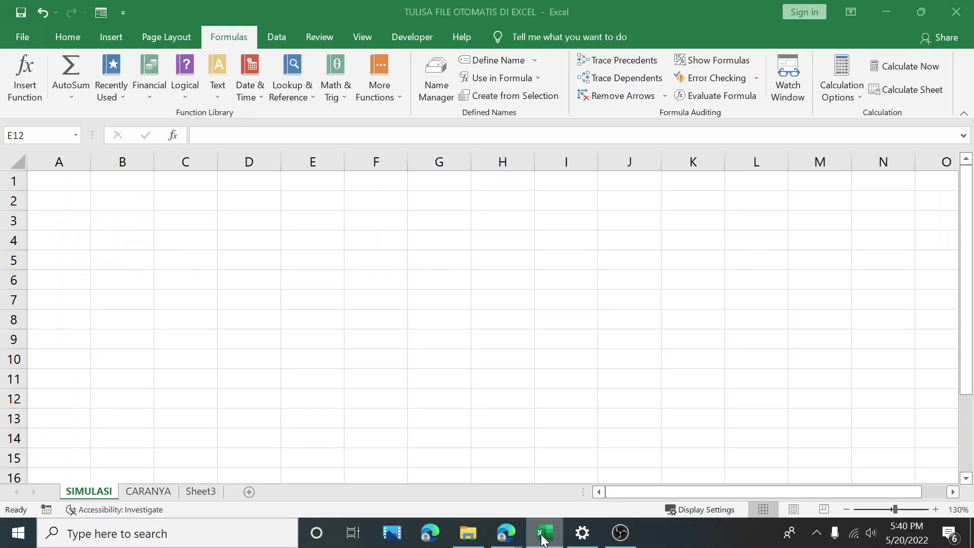
Step: Tile the Excel workbook on the left and the Data Penjualan folder on the right
left_click(912, 16)
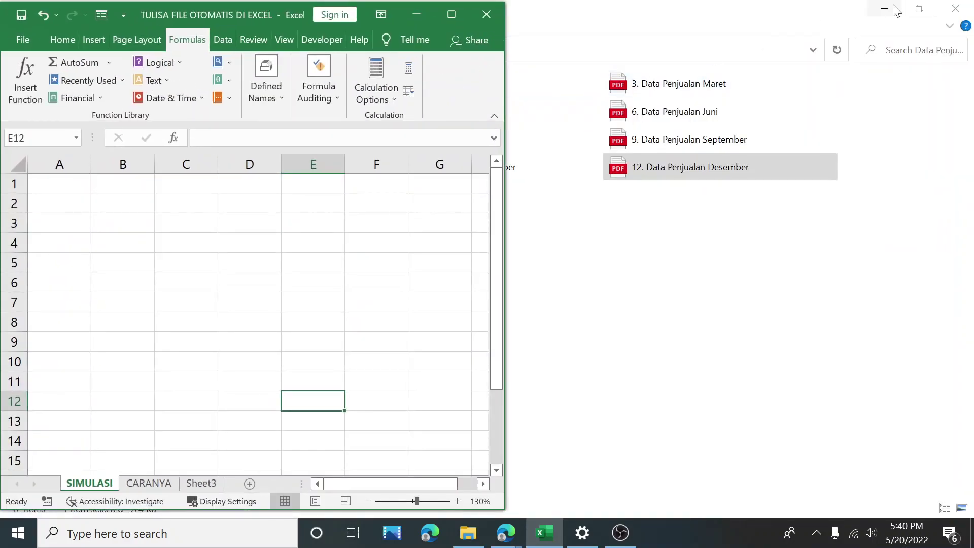
left_click(921, 12)
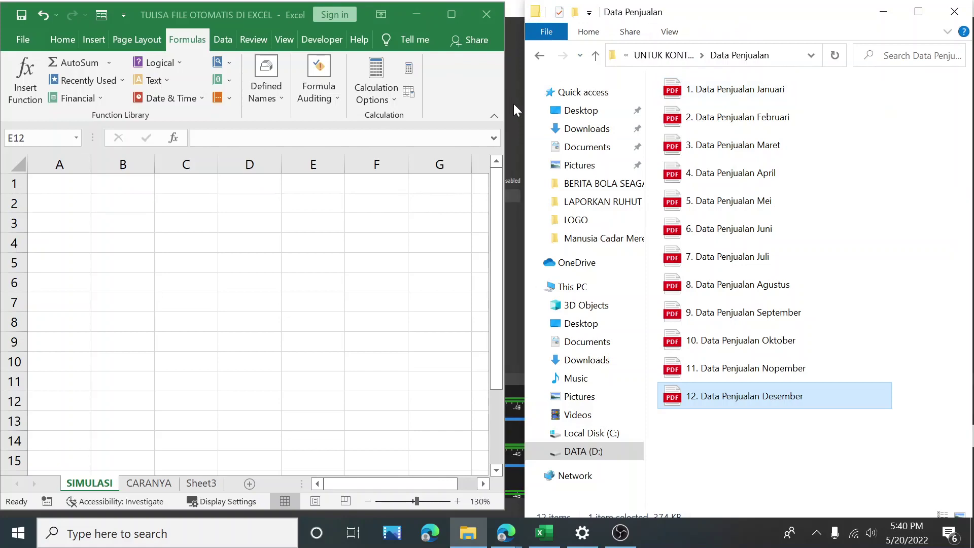
left_click_drag(506, 102, 516, 101)
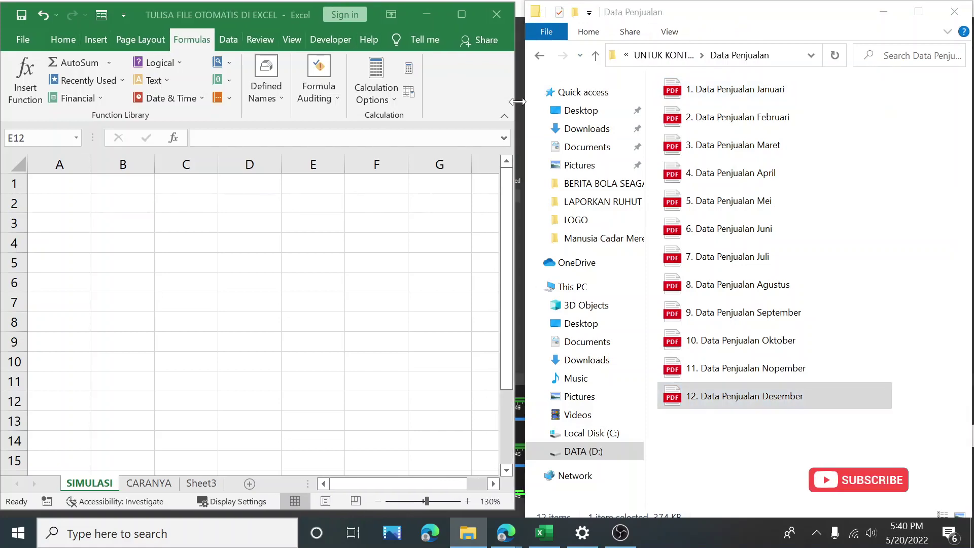
left_click(86, 208)
Step: Enter '1. Data Penjualan Januari' in cell B2
left_click(130, 200)
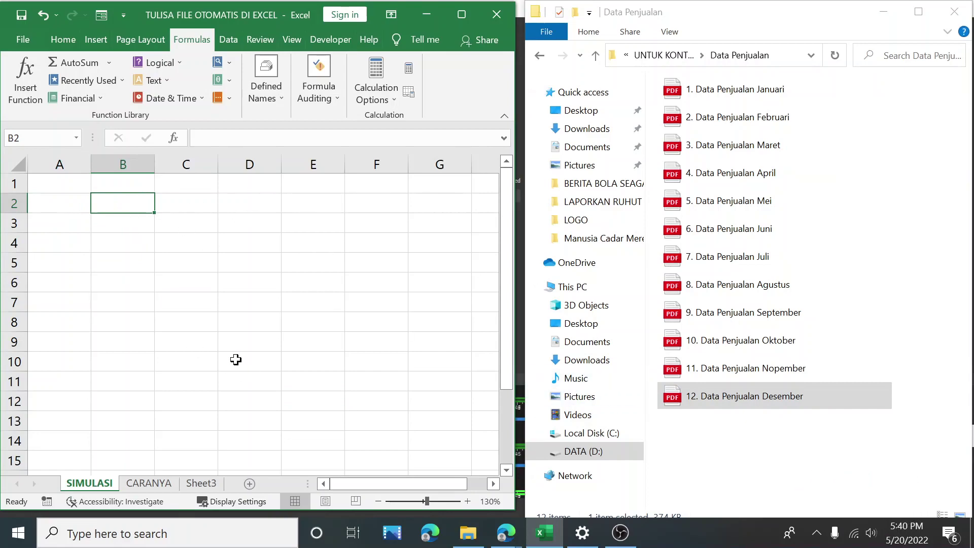
type("1. data")
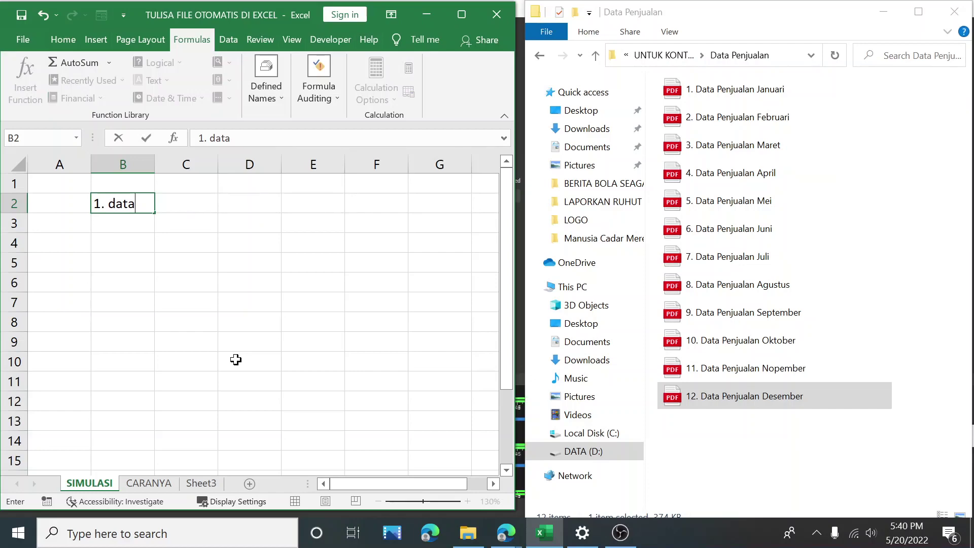
key("BackSpace")
key("BackSpace")
key("BackSpace")
key("BackSpace")
type("Dta")
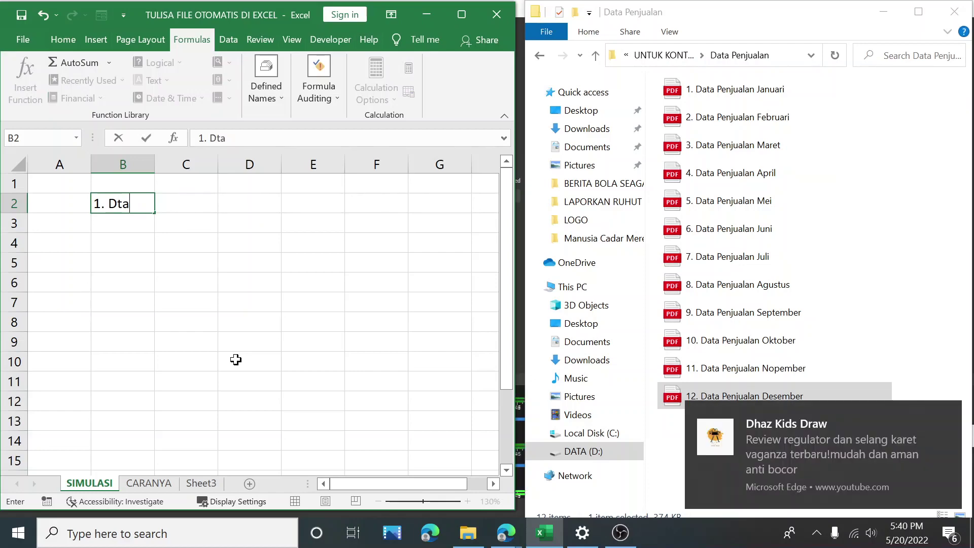
key("BackSpace")
key("BackSpace")
type("ata Penjualan ")
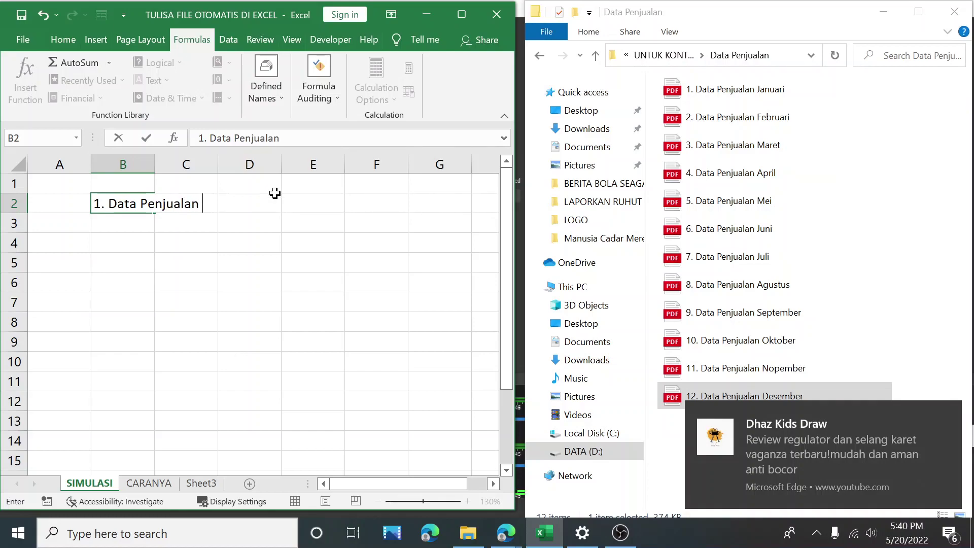
type("Janua")
type("ri")
key("Return")
Step: Enter '2. Data Penjualan Februari' in cell B3
type("2")
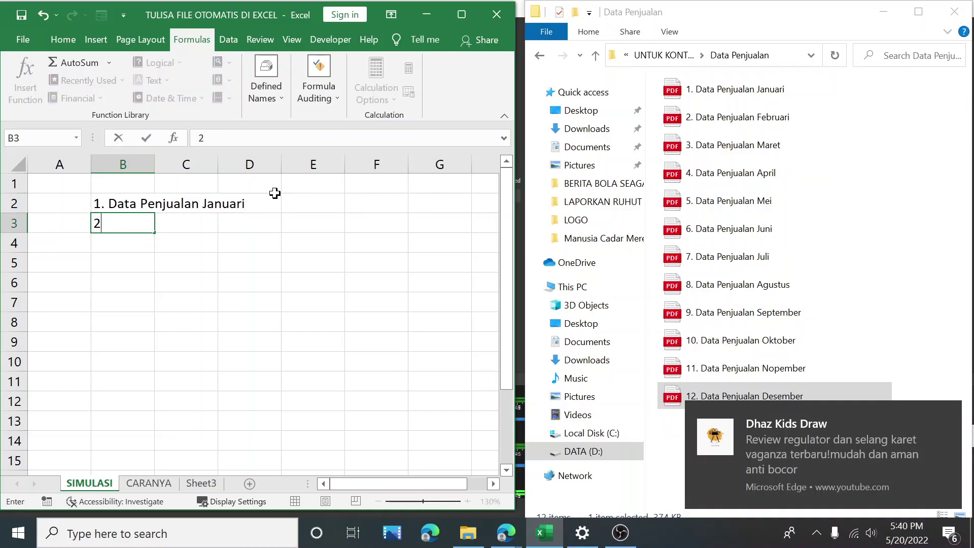
type(". data")
key("BackSpace")
key("BackSpace")
key("BackSpace")
key("BackSpace")
key("BackSpace")
type("Data Penjualan Februari")
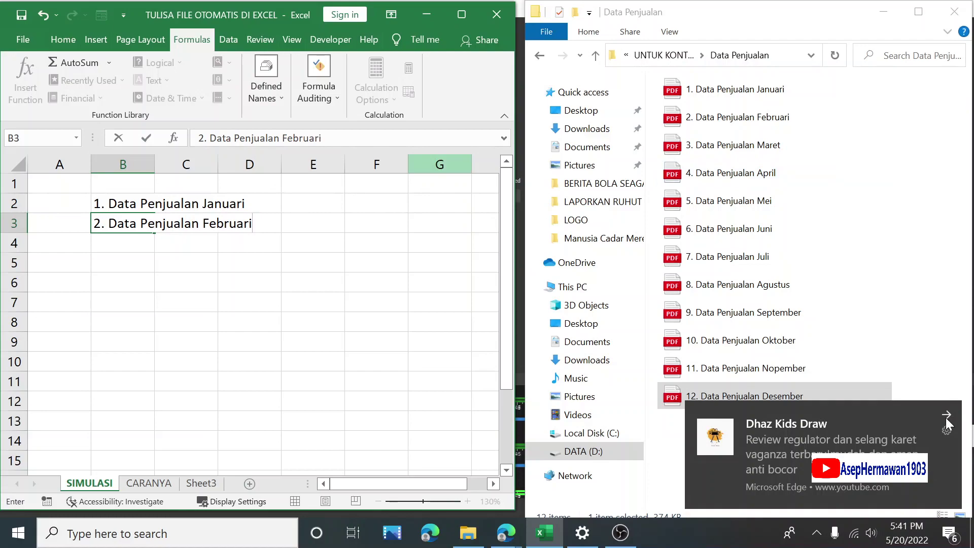
left_click(949, 413)
left_click(262, 244)
Step: Check the column B cells around the two typed file names
left_click(104, 243)
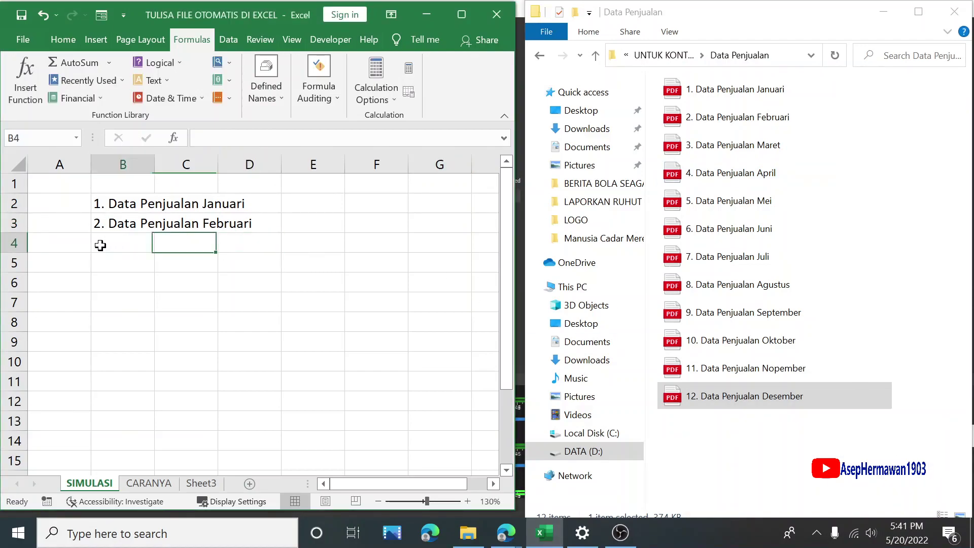
left_click(108, 281)
left_click(113, 325)
left_click(114, 343)
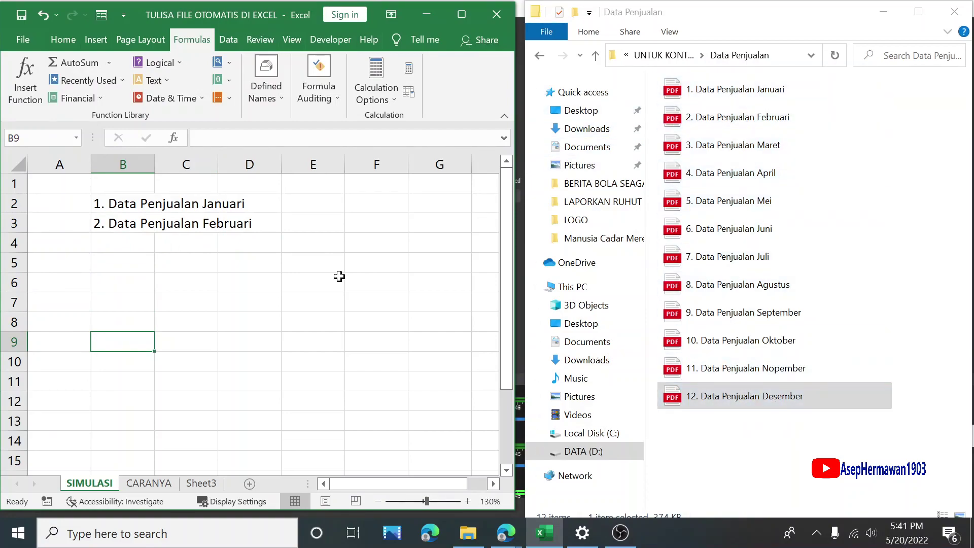
left_click(118, 205)
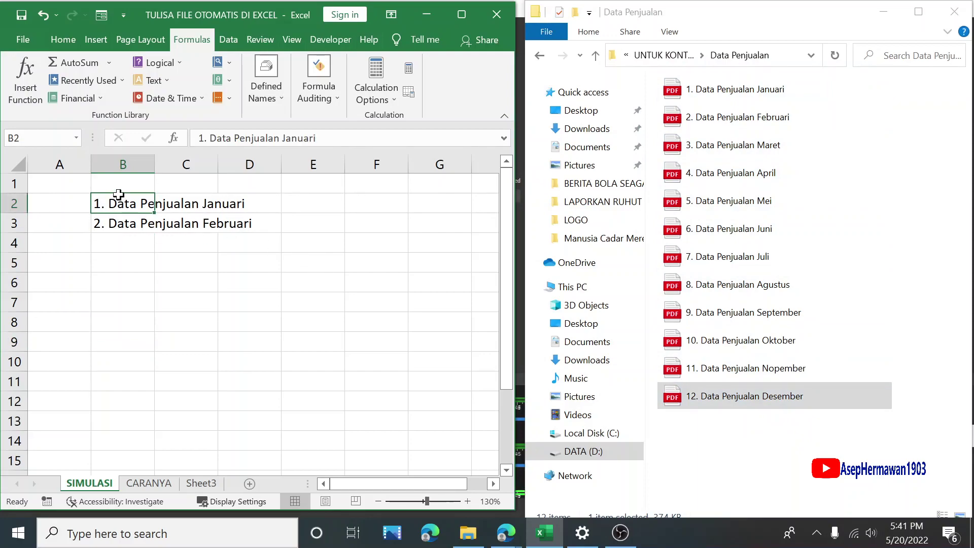
left_click(117, 240)
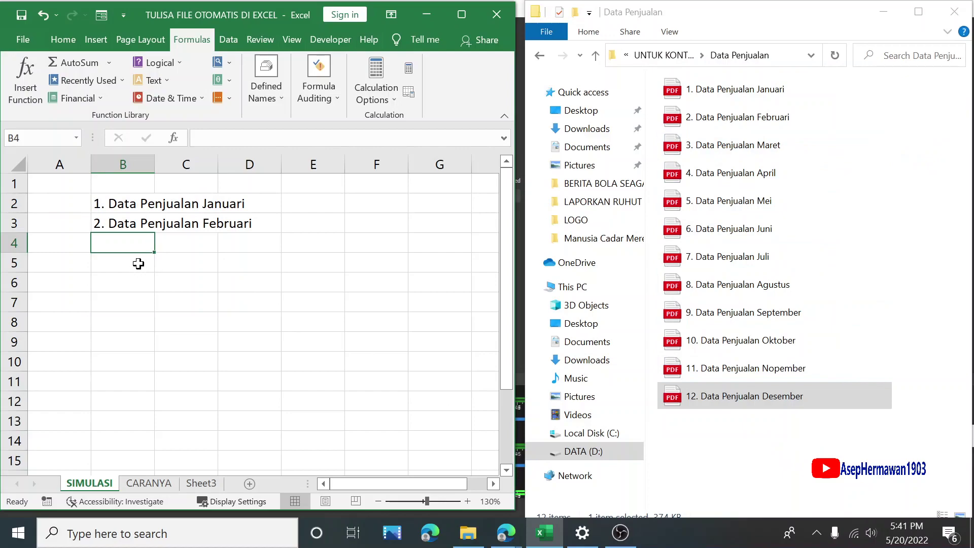
left_click(117, 204)
left_click(116, 219)
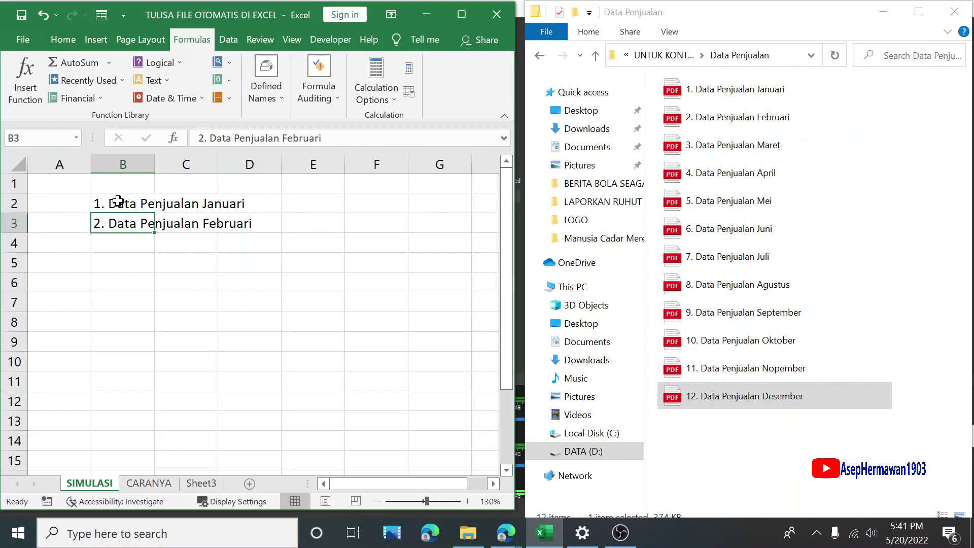
Step: Clear the hand-typed file names from range B2:D5
left_click_drag(110, 199, 229, 293)
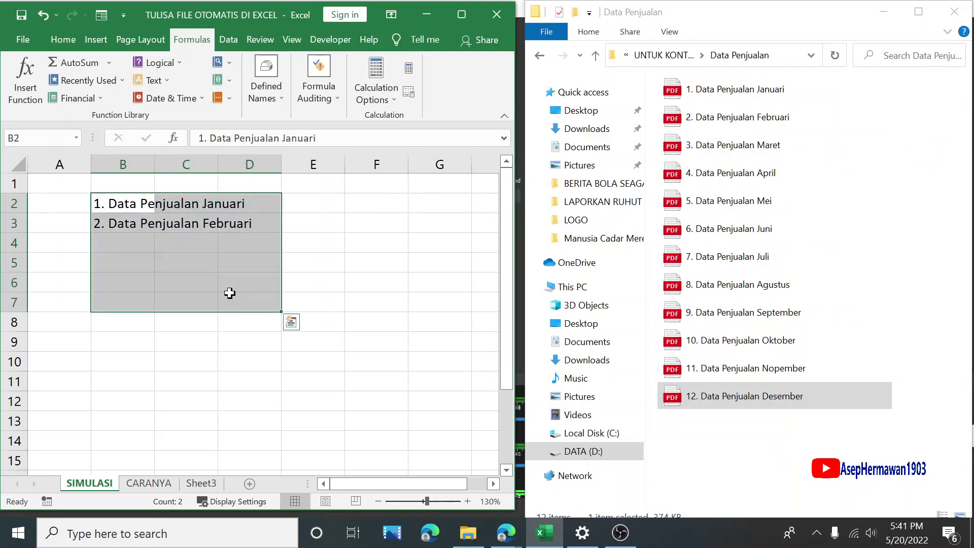
left_click(150, 218)
left_click_drag(93, 194, 280, 250)
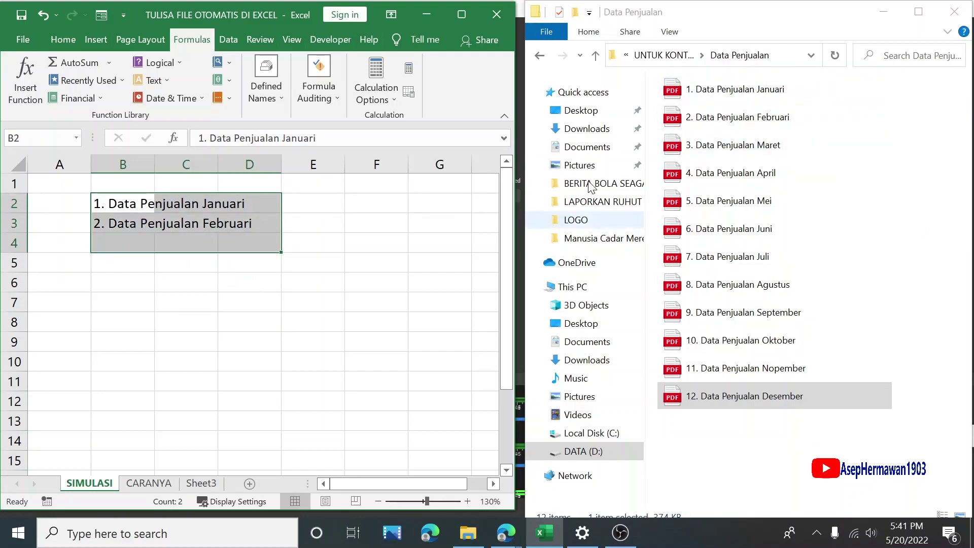
left_click(220, 243)
left_click_drag(99, 195, 264, 269)
key("Delete")
left_click(322, 250)
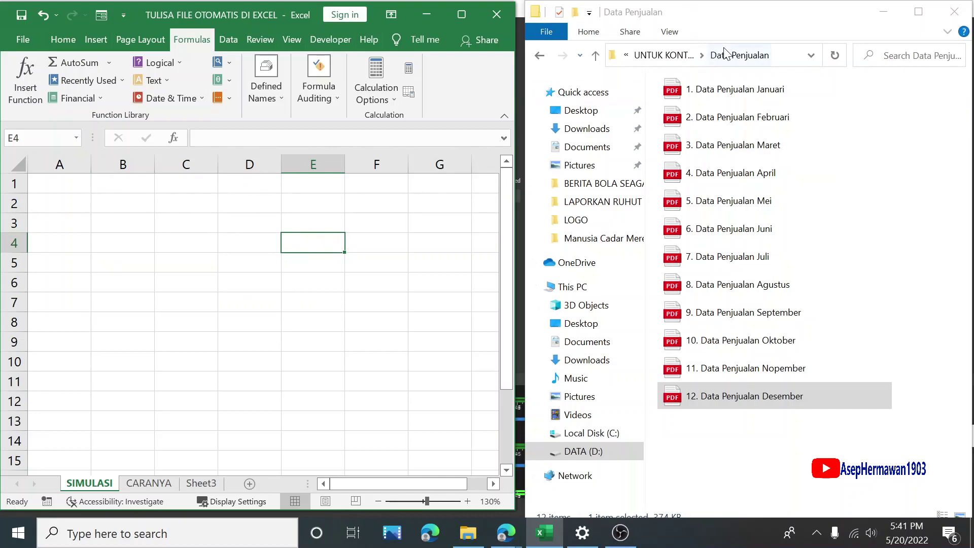
Step: Copy the Data Penjualan folder address as text from File Explorer
right_click(747, 63)
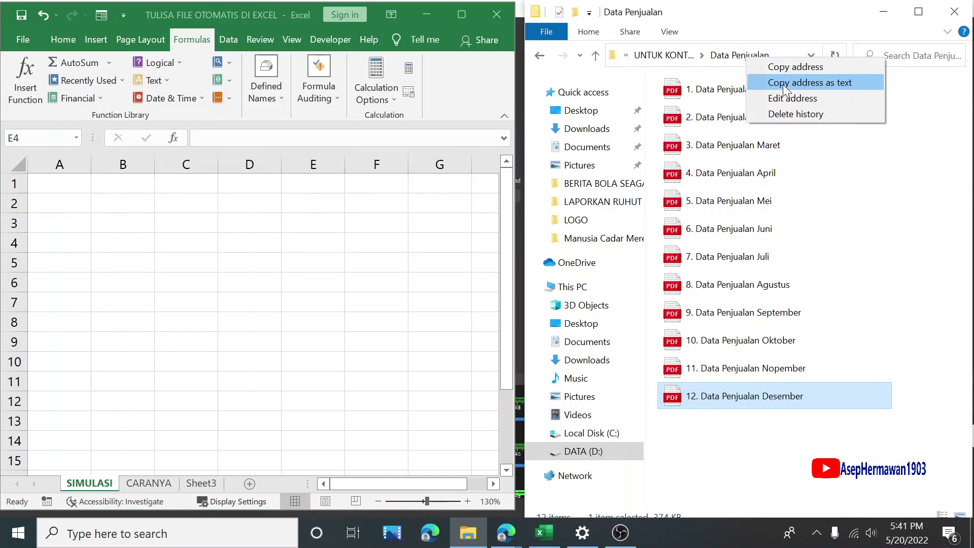
left_click(795, 66)
right_click(734, 60)
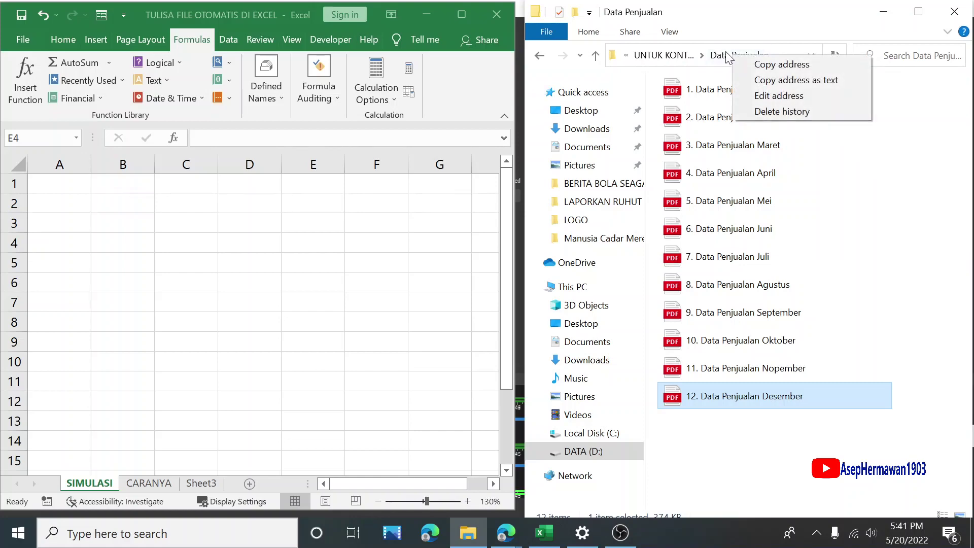
left_click(803, 81)
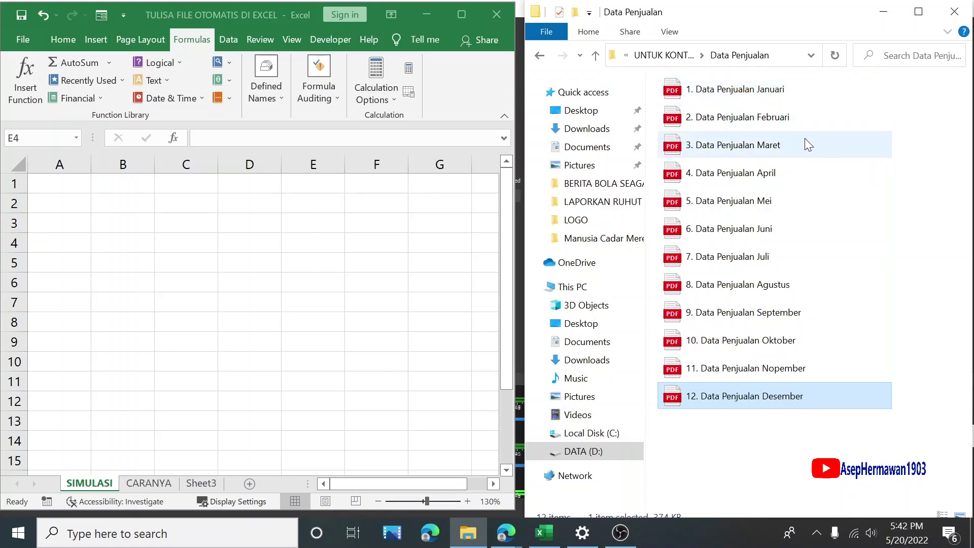
Step: Paste the path D:\YOUTUBE\UNTUK KONTEN\Data Penjualan into cell A1 as text
key("alt+Tab")
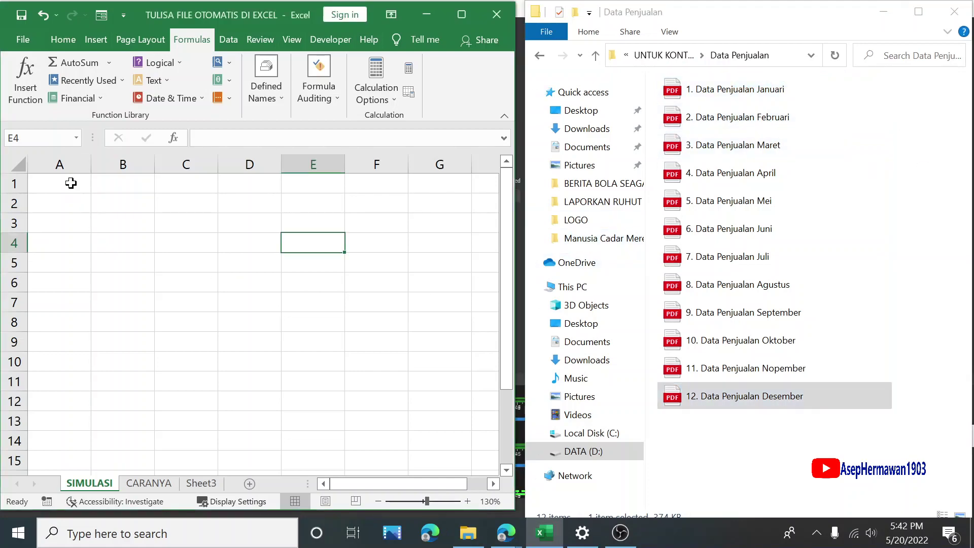
left_click(71, 183)
right_click(71, 186)
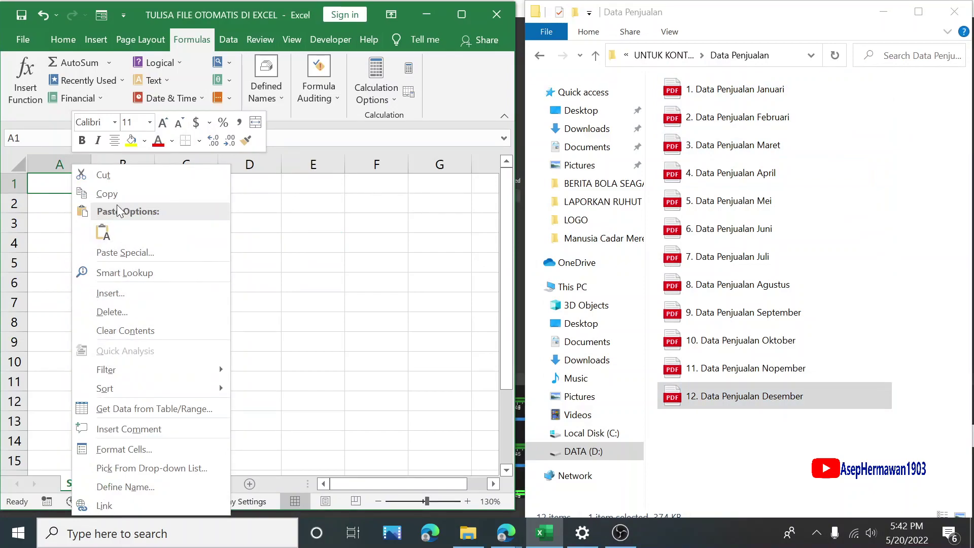
left_click(103, 232)
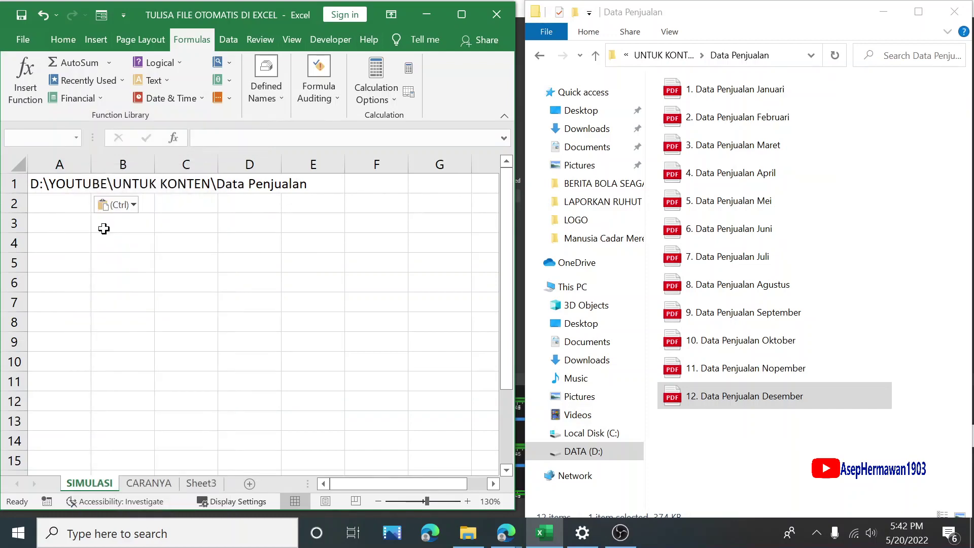
left_click(163, 232)
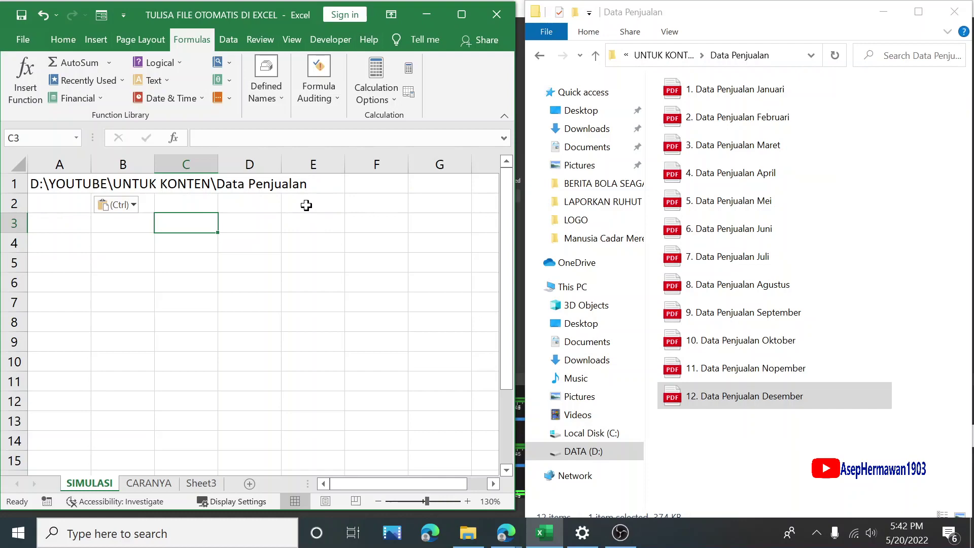
left_click(48, 183)
double_click(48, 184)
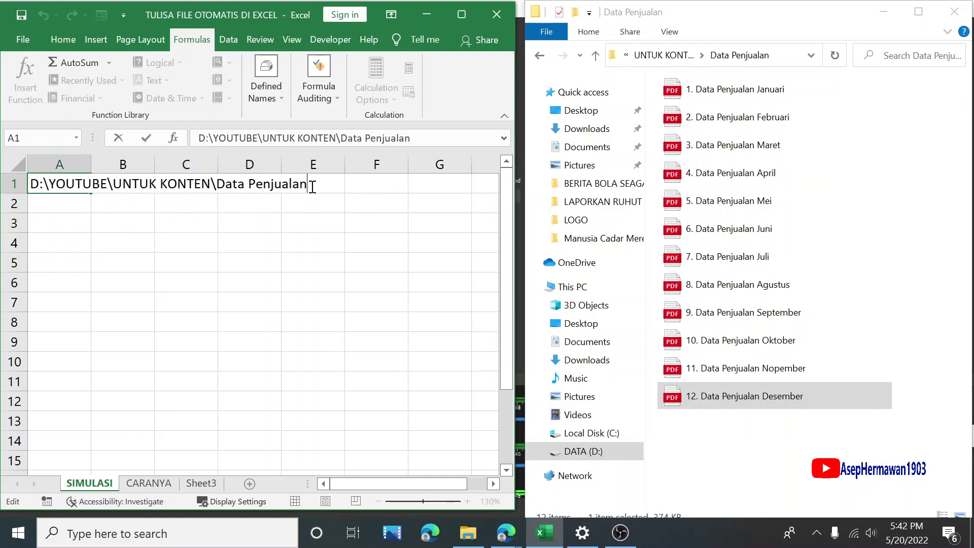
Step: Make A1 read D:\YOUTUBE\UNTUK KONTEN\Data Penjualan\* with the trailing wildcard
type("\\*")
left_click_drag(322, 185, 308, 185)
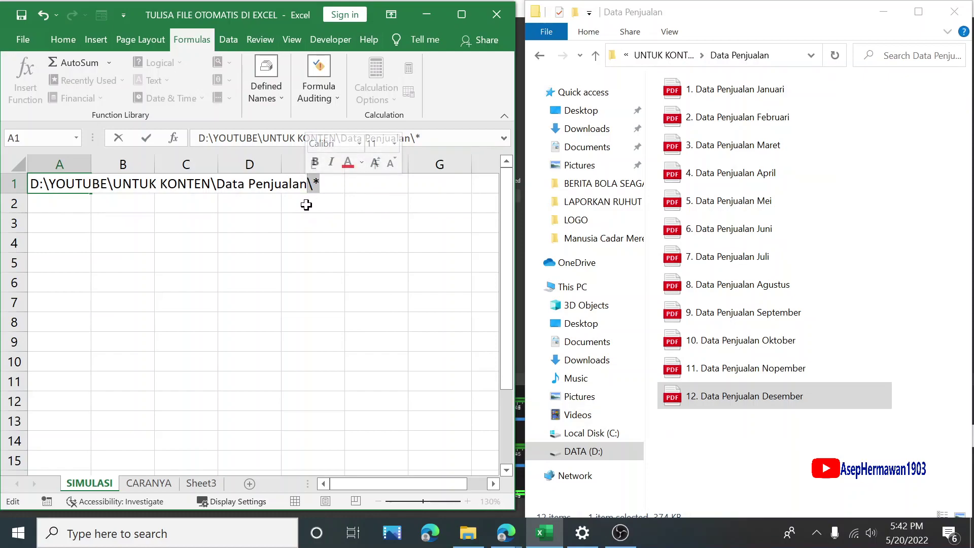
key("Return")
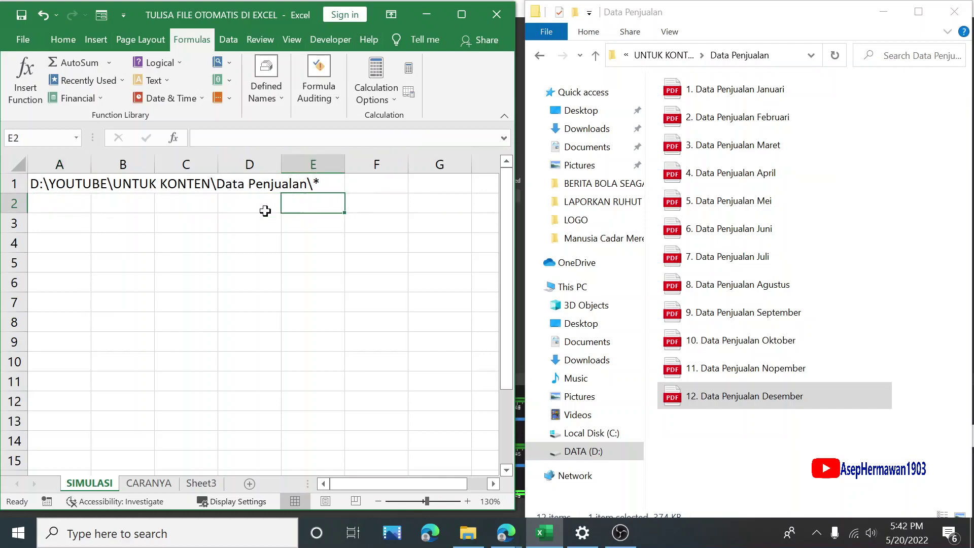
left_click(46, 184)
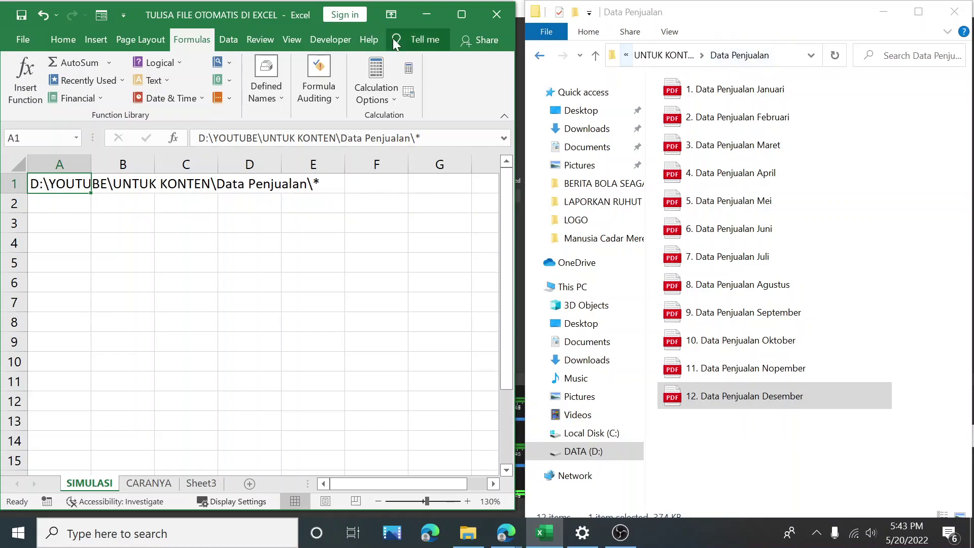
Step: Maximize Excel and start a new defined name from the Name Manager
left_click(461, 14)
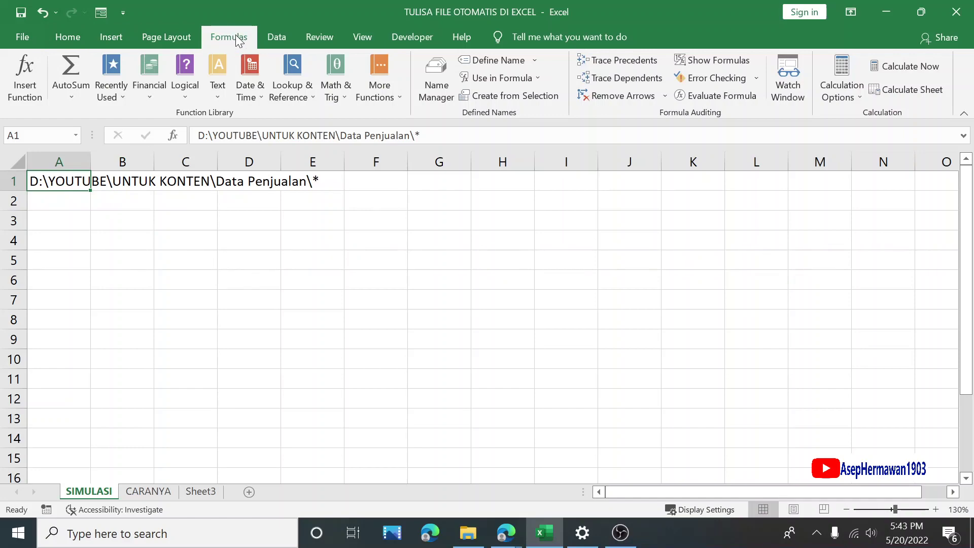
left_click(435, 87)
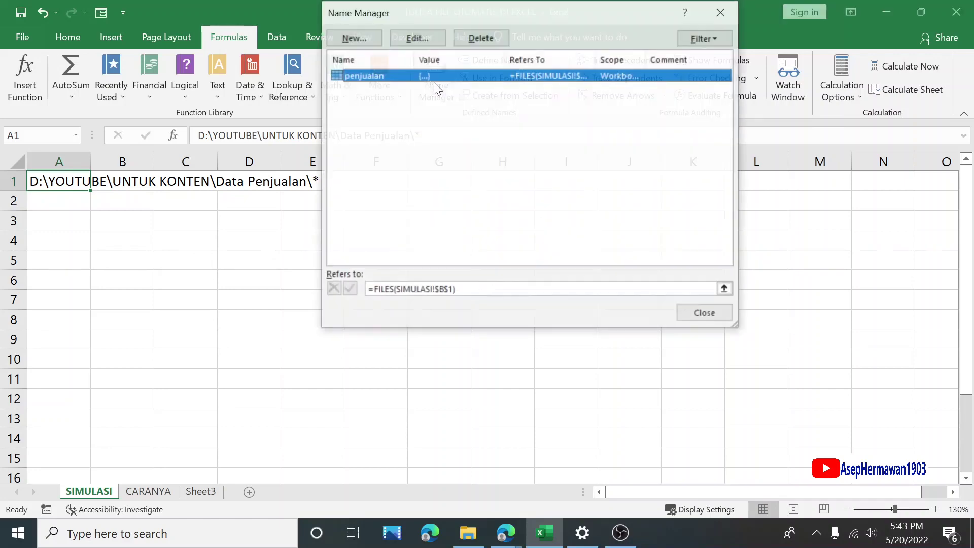
left_click_drag(585, 13, 586, 49)
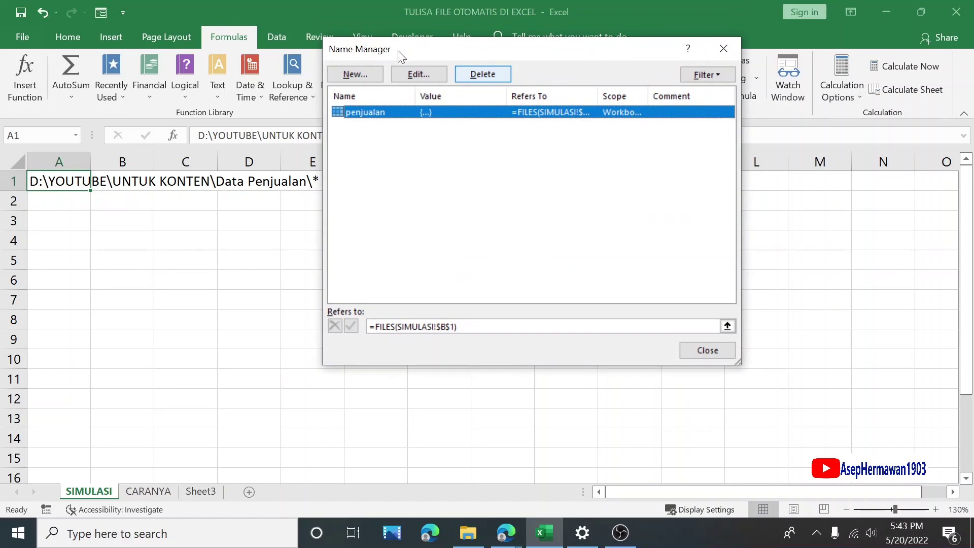
left_click(361, 75)
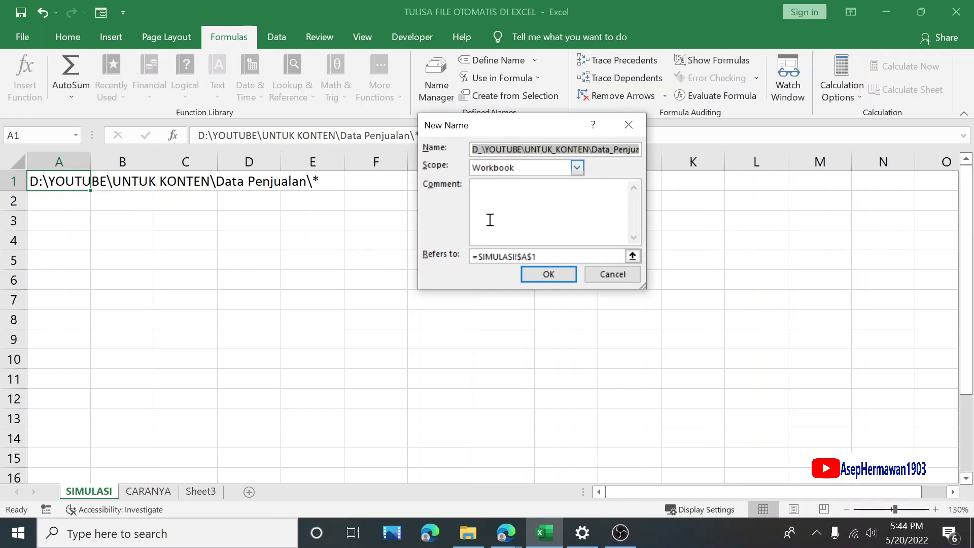
Step: Define the name DATA as =FILES(SIMULASI!$A$1) and close the Name Manager
type("DATA")
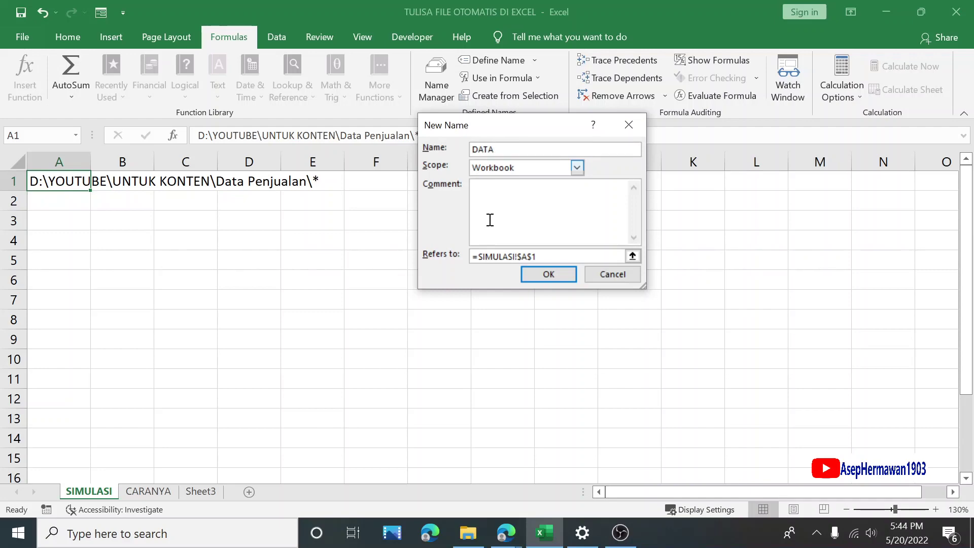
left_click(542, 252)
double_click(553, 255)
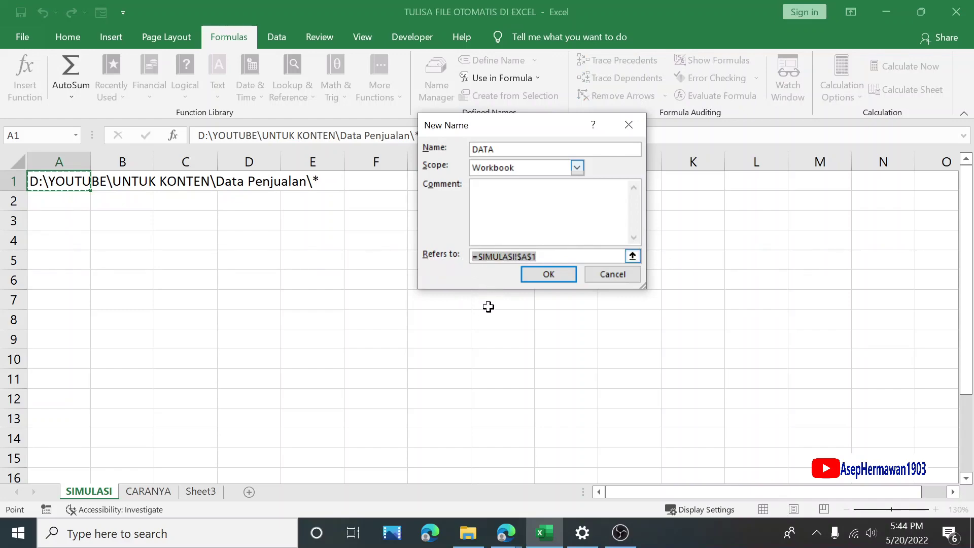
type("=Files(")
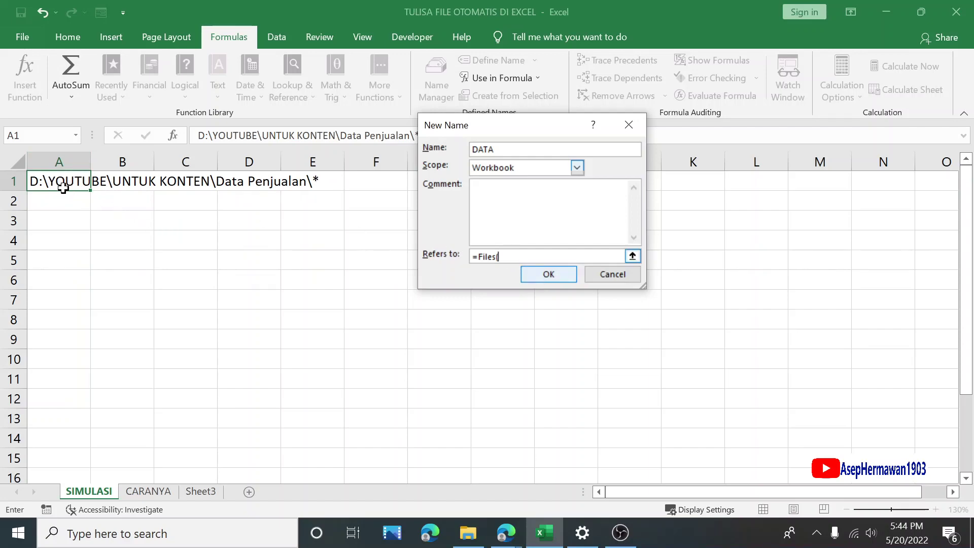
left_click(63, 183)
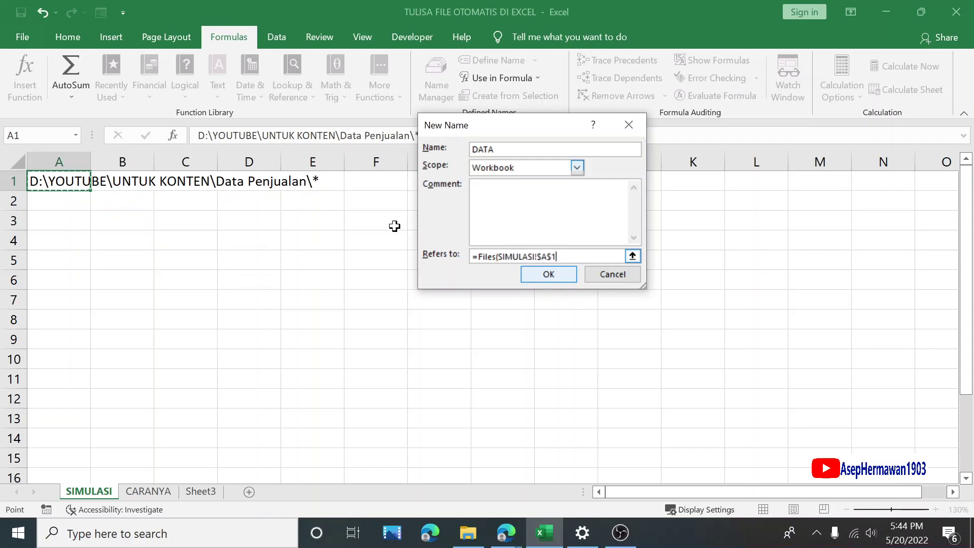
type(")")
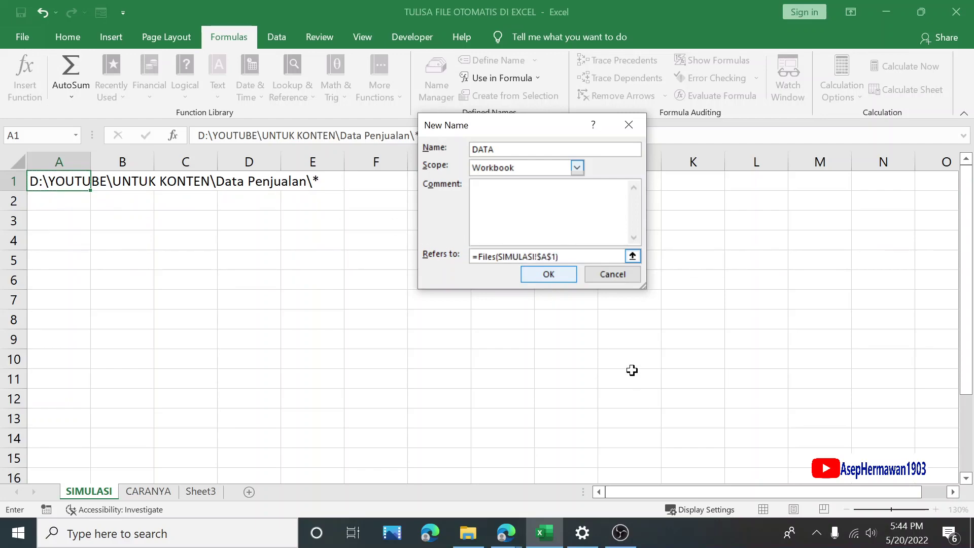
left_click(564, 275)
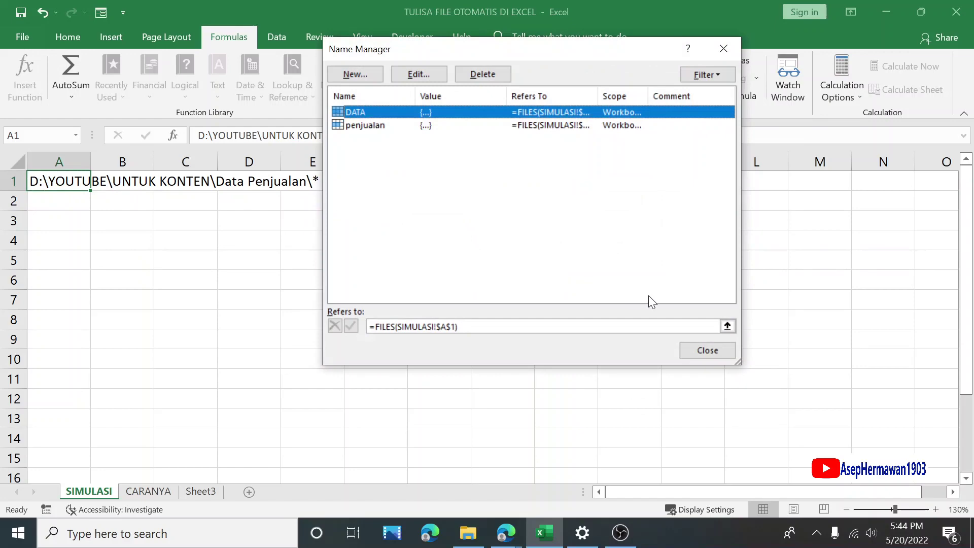
left_click(704, 352)
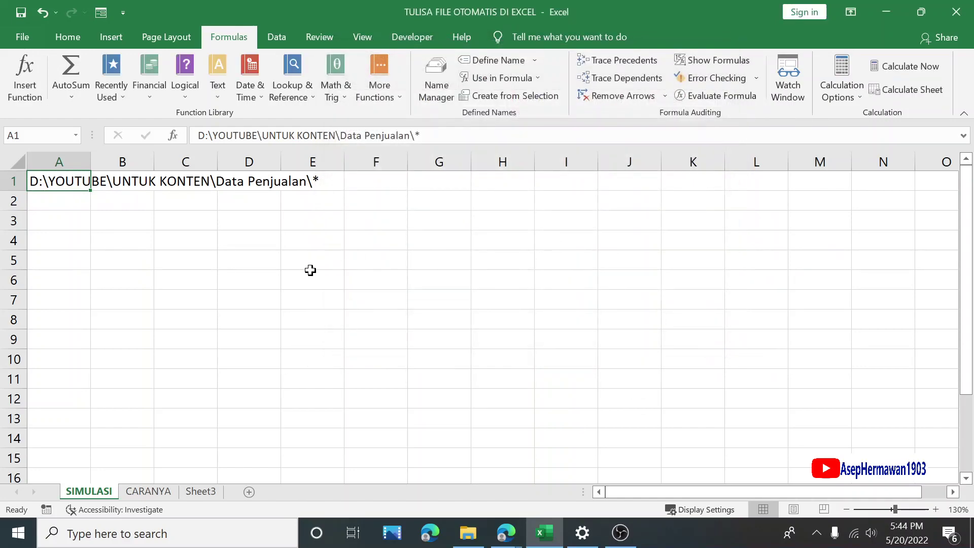
Step: Glance at the Data Penjualan folder window, then return to the workbook
left_click(170, 236)
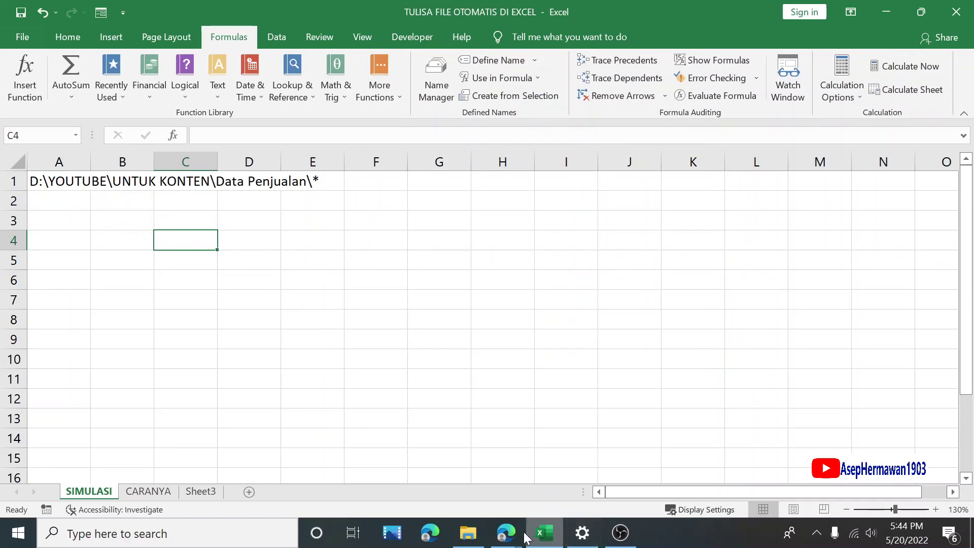
left_click(469, 534)
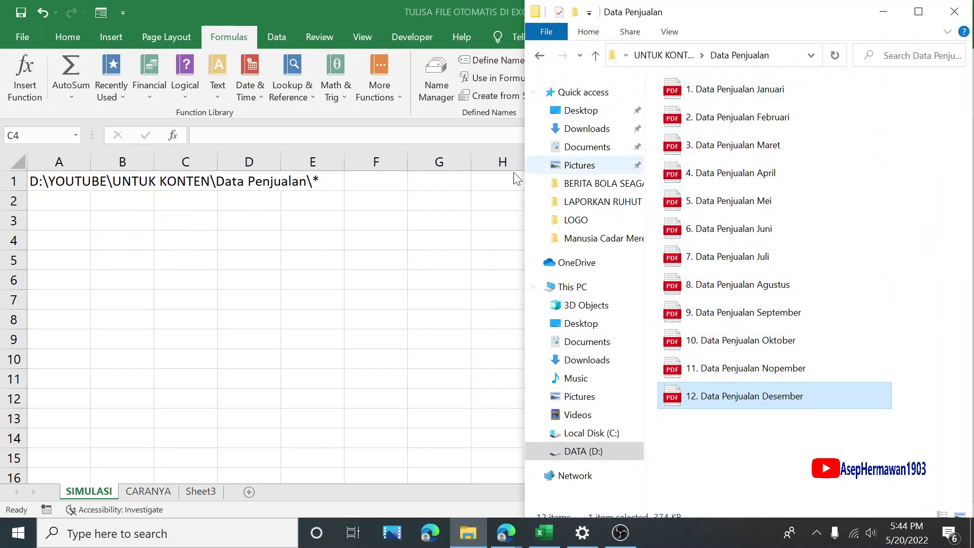
key("alt+Tab")
Step: Enter =INDEX(DATA,ROW(A1)) in cell A2, accepting Excel's suggested correction
left_click(57, 205)
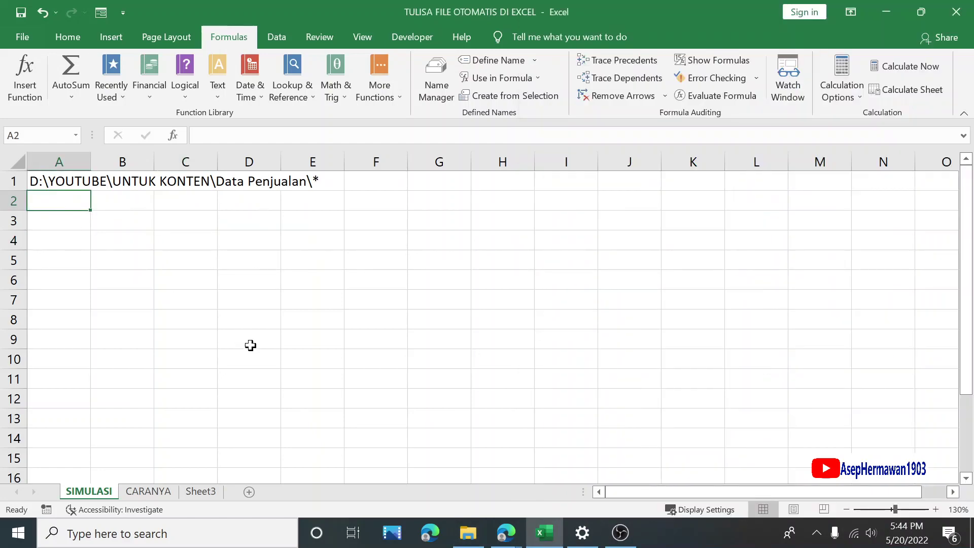
type("=")
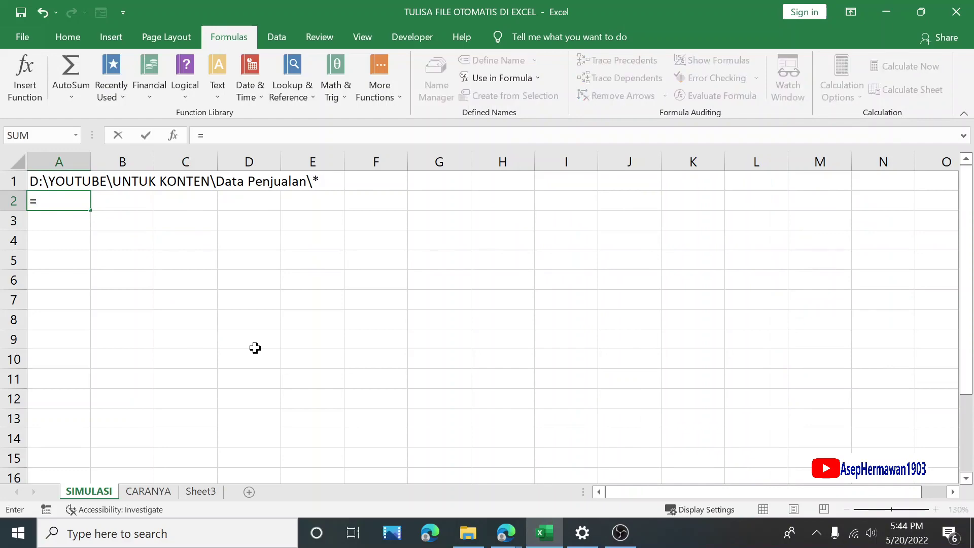
type("index")
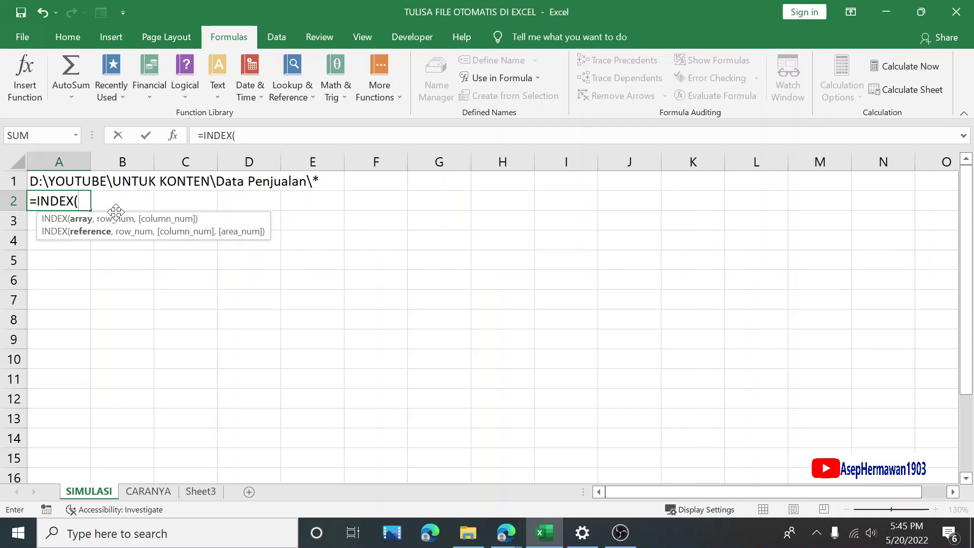
type("d")
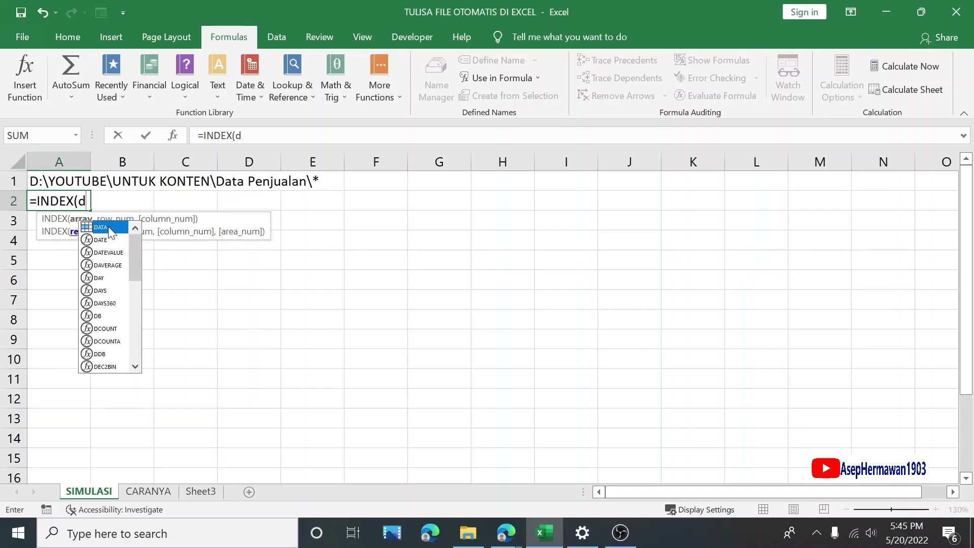
double_click(103, 227)
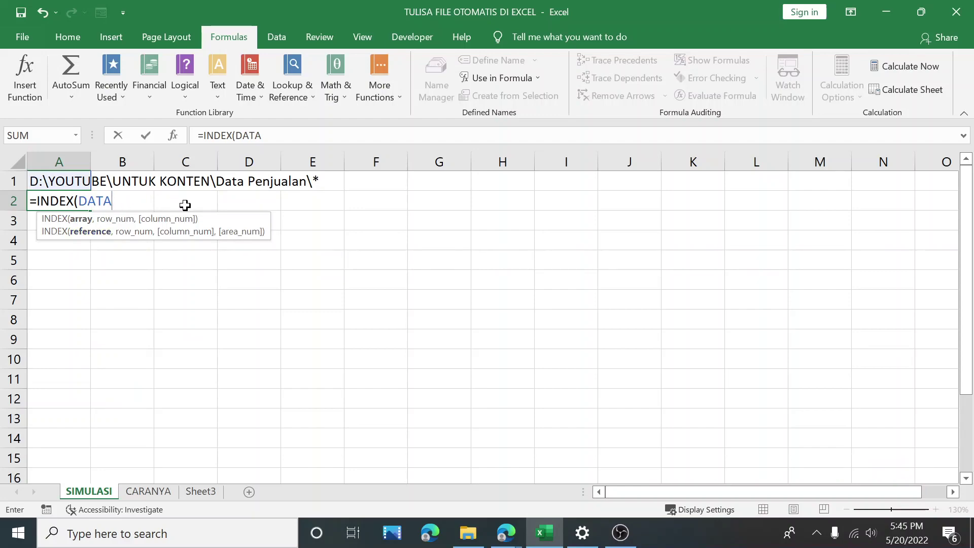
type(",")
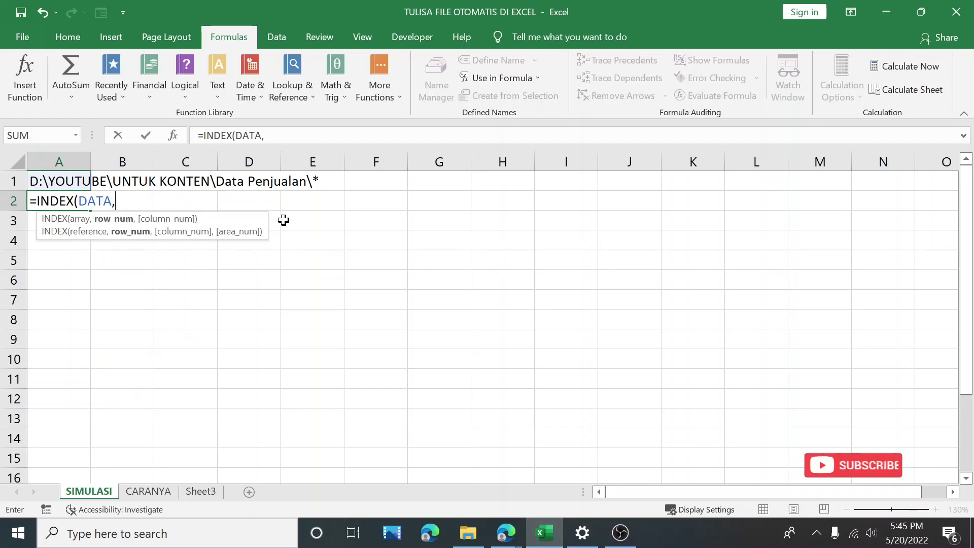
type("row")
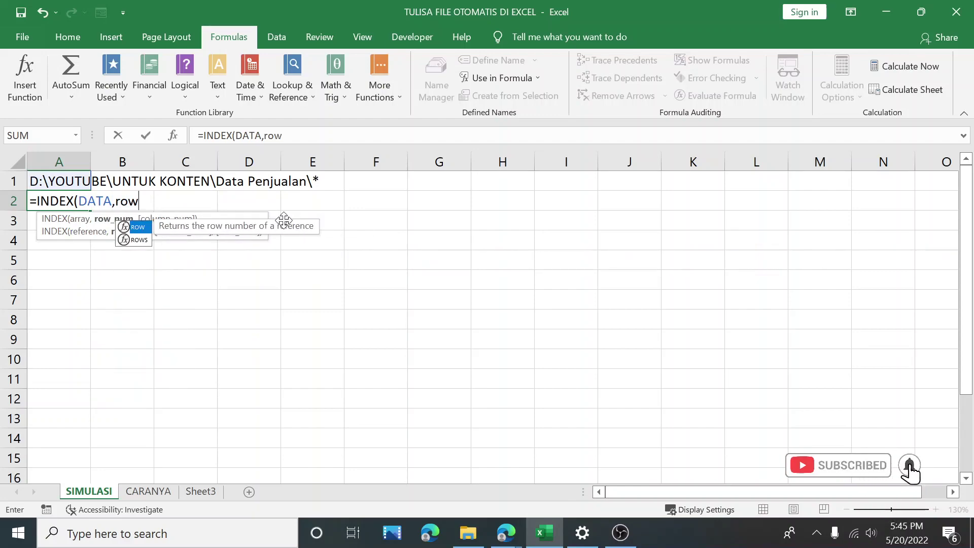
double_click(138, 227)
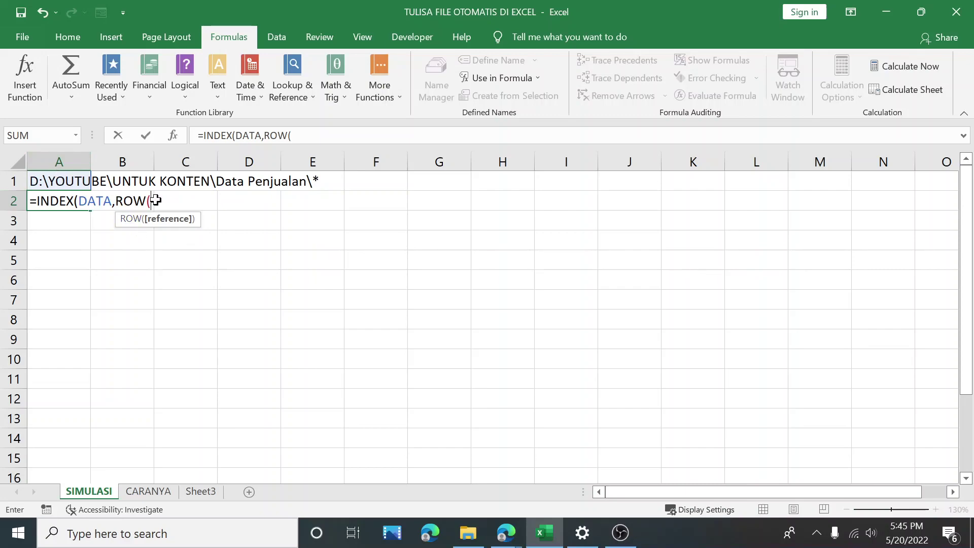
type("a1")
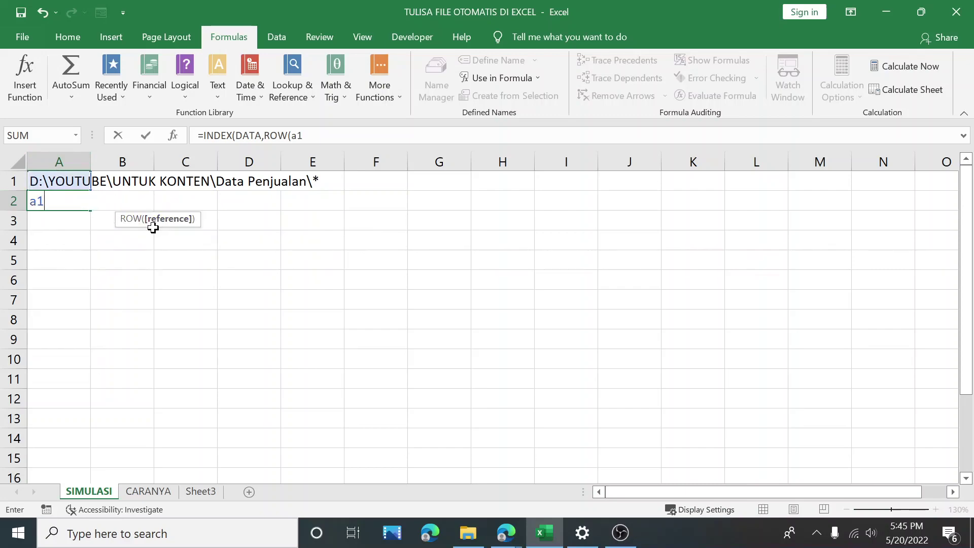
type(")")
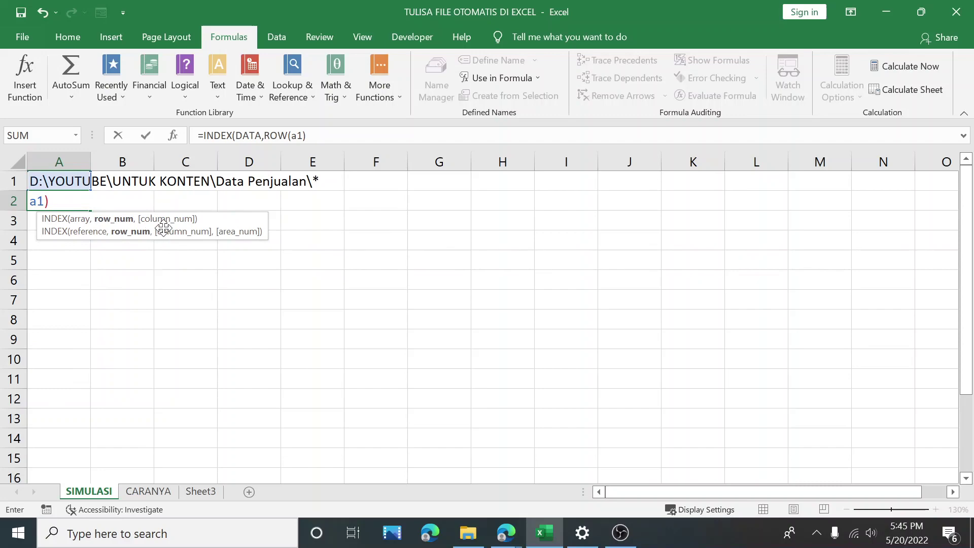
key("Return")
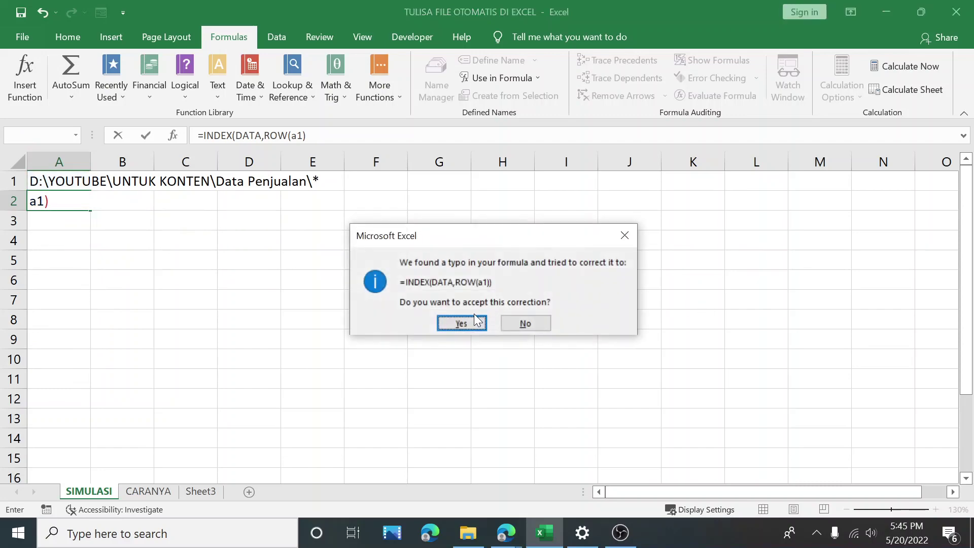
left_click(462, 324)
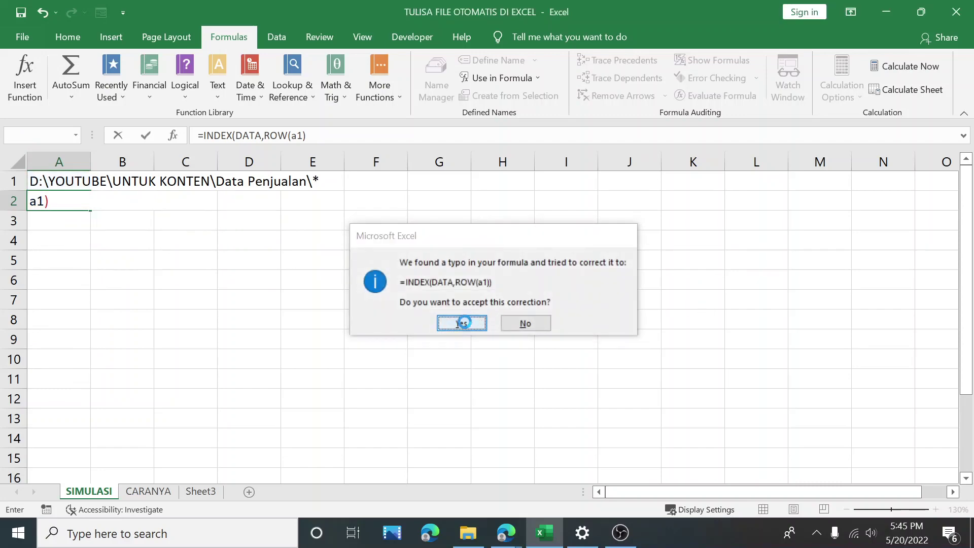
Step: Fill the A2 formula down to A13 and compare the twelve names with the folder
left_click(54, 202)
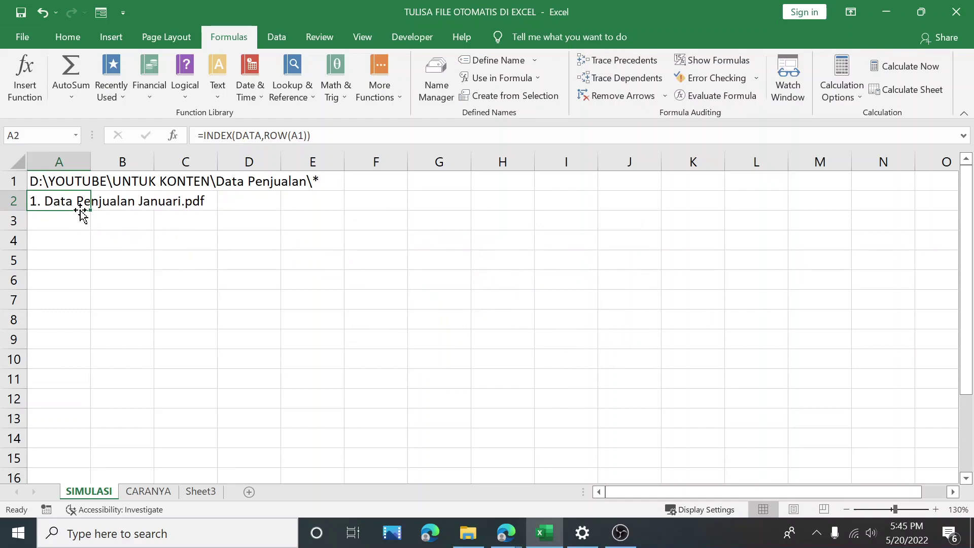
left_click_drag(91, 211, 102, 421)
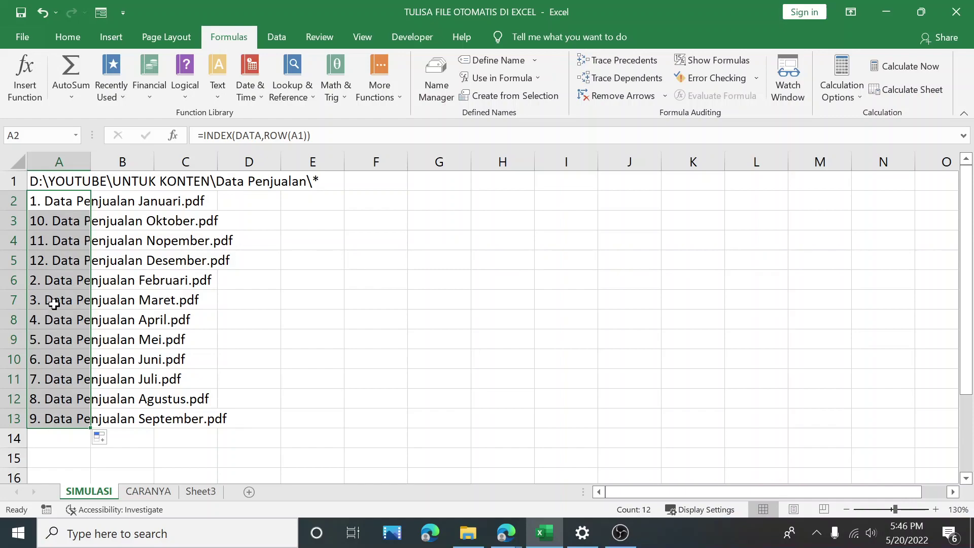
left_click(129, 233)
left_click(308, 262)
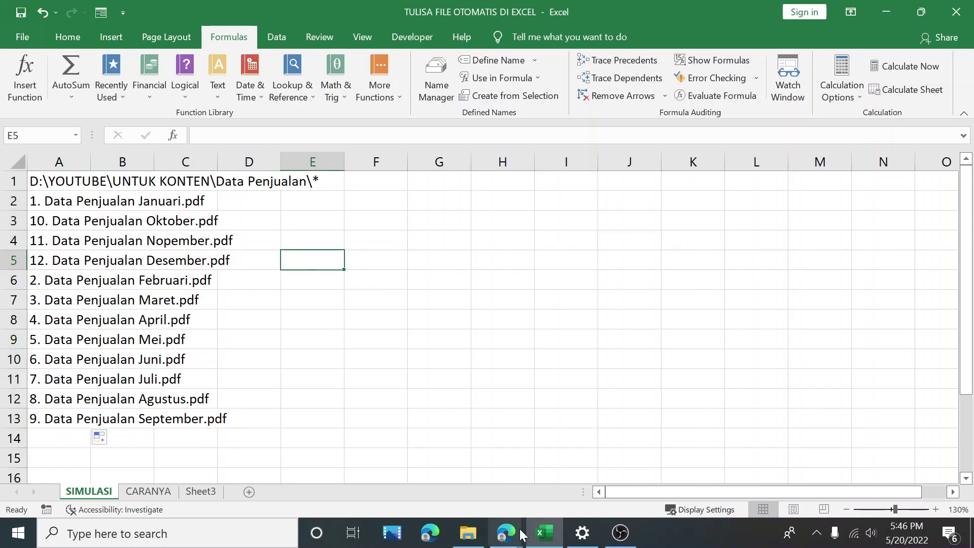
left_click(468, 532)
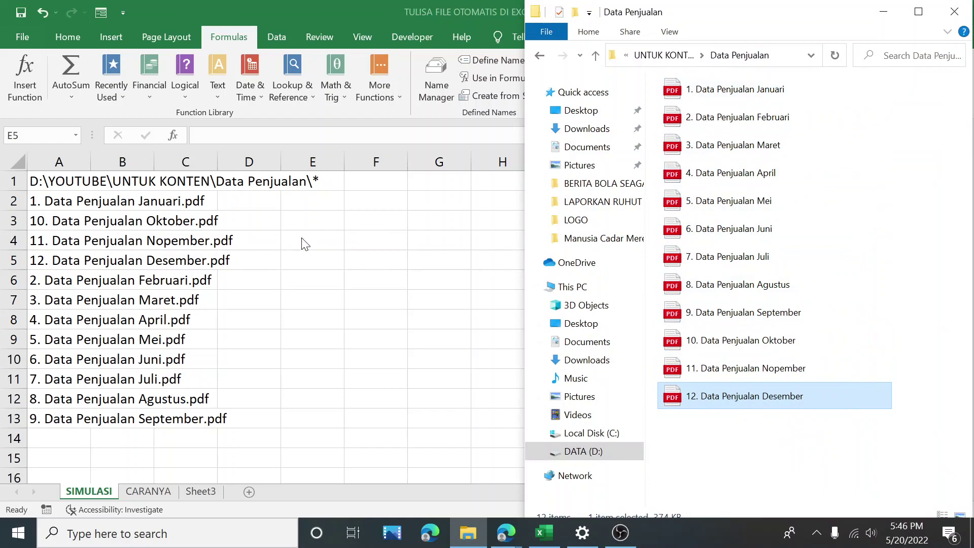
left_click(301, 259)
left_click(34, 200)
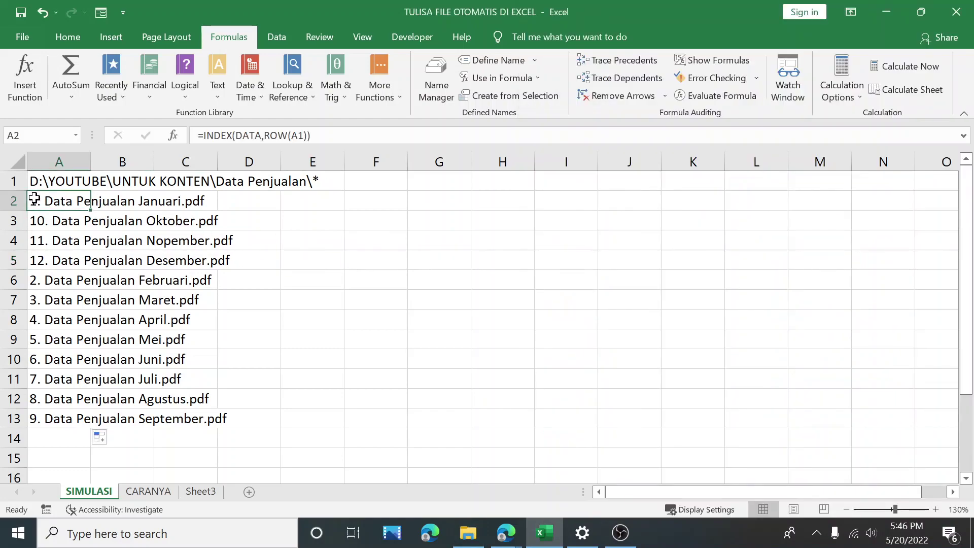
left_click(95, 258)
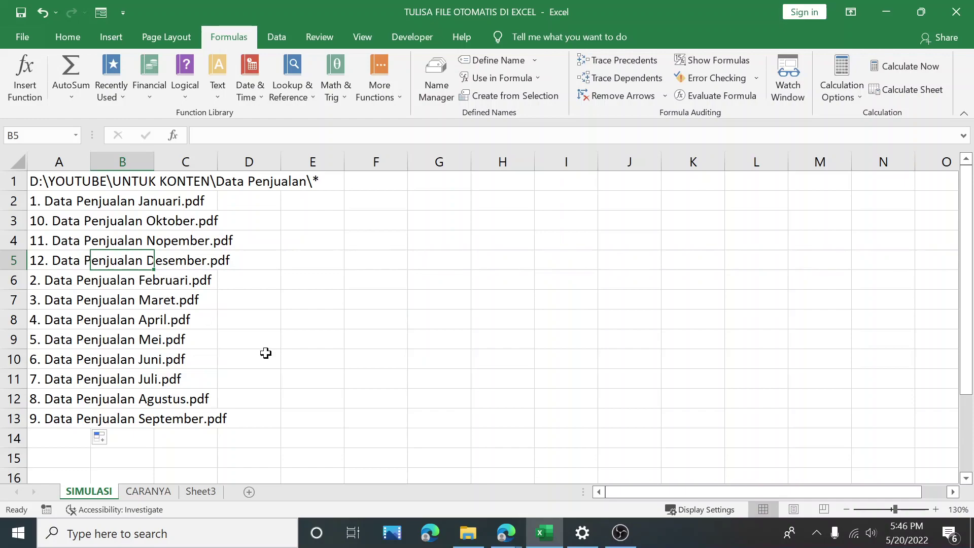
left_click(469, 533)
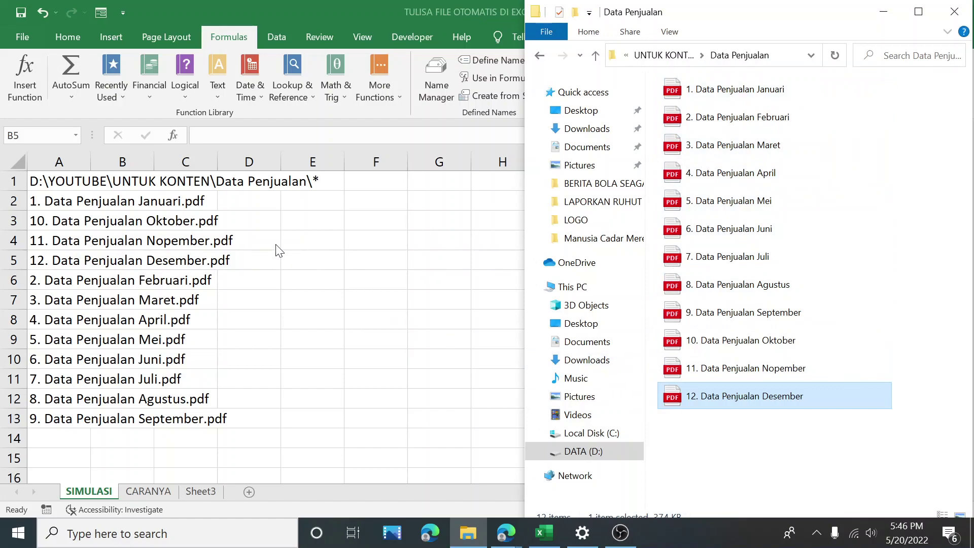
key("alt+Tab")
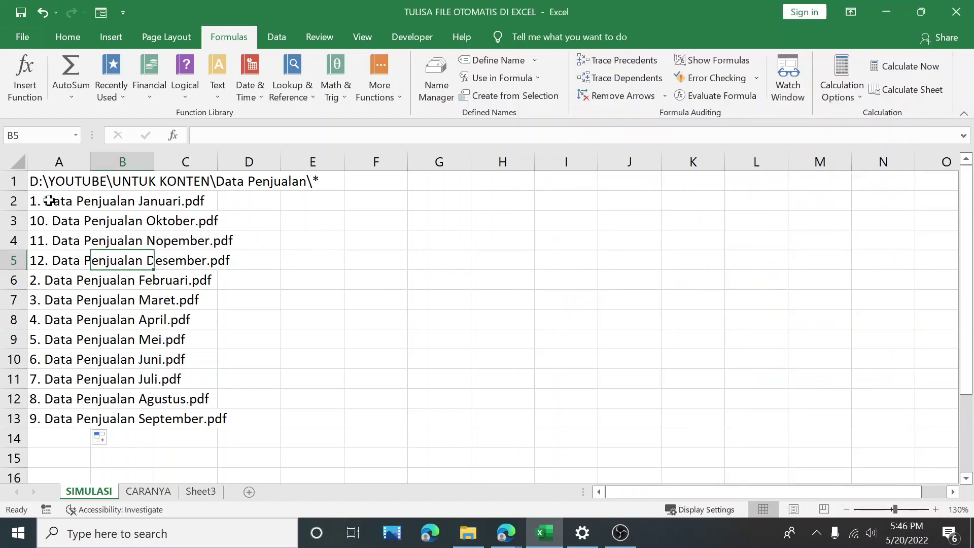
left_click(34, 199)
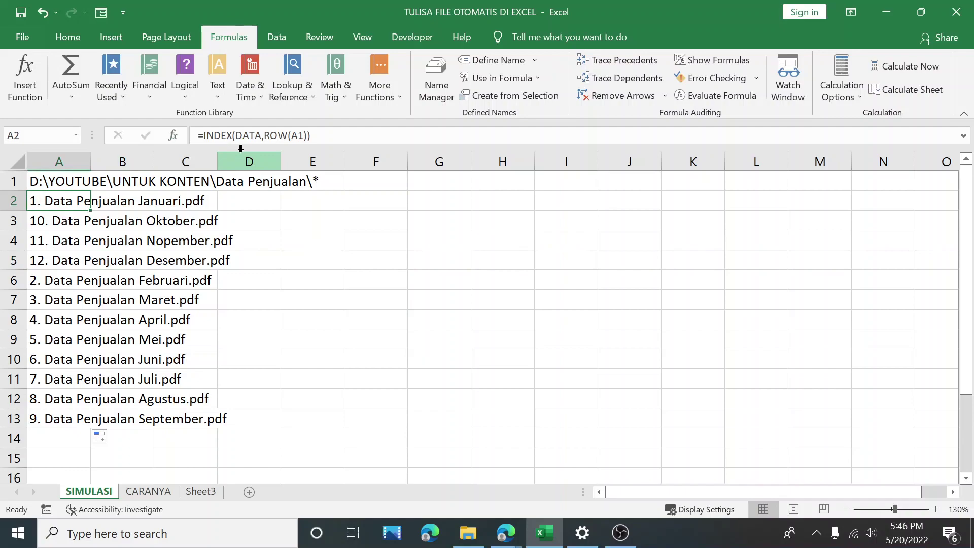
left_click(92, 374)
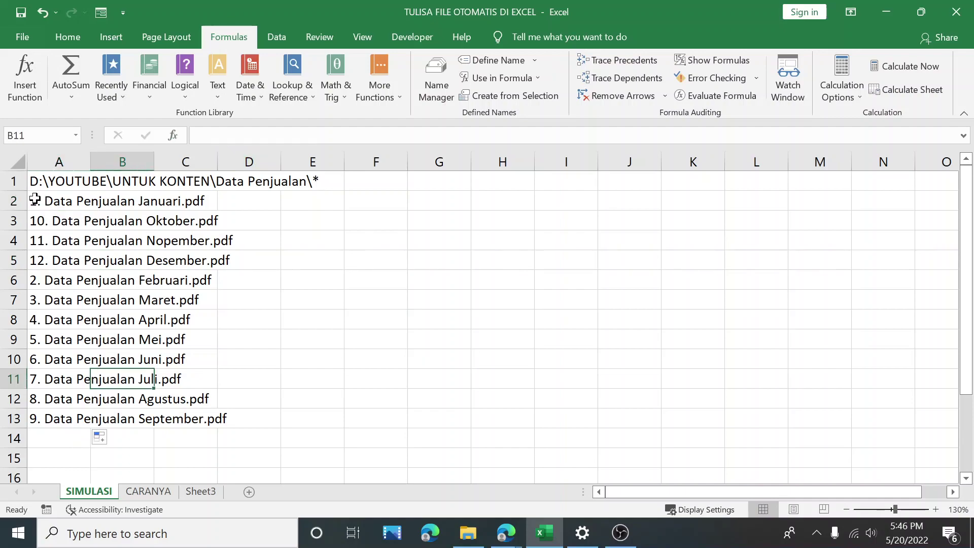
left_click_drag(48, 204, 67, 420)
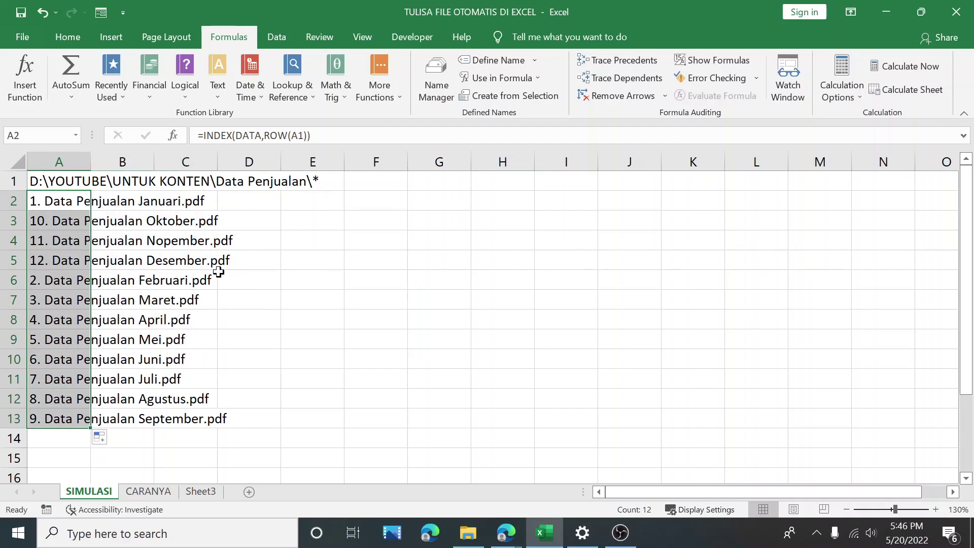
left_click(260, 281)
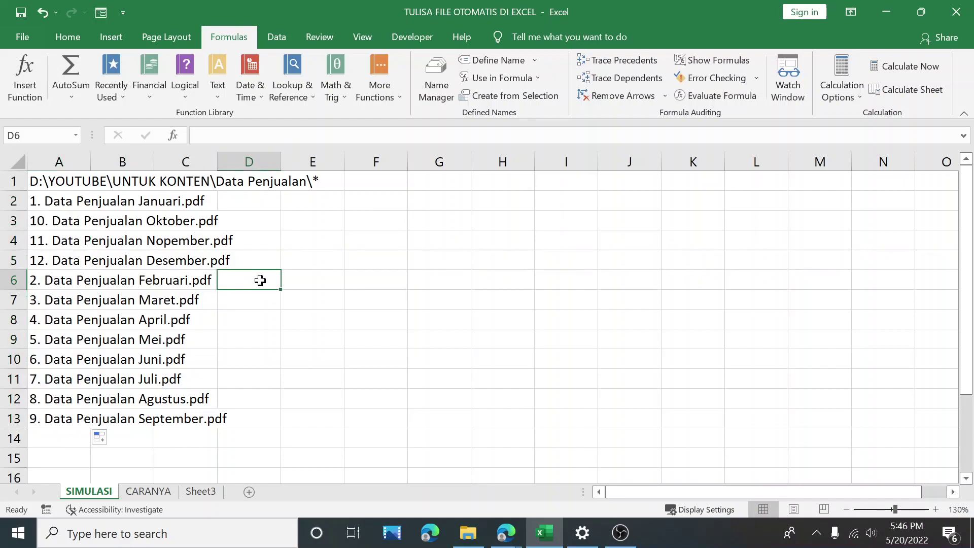